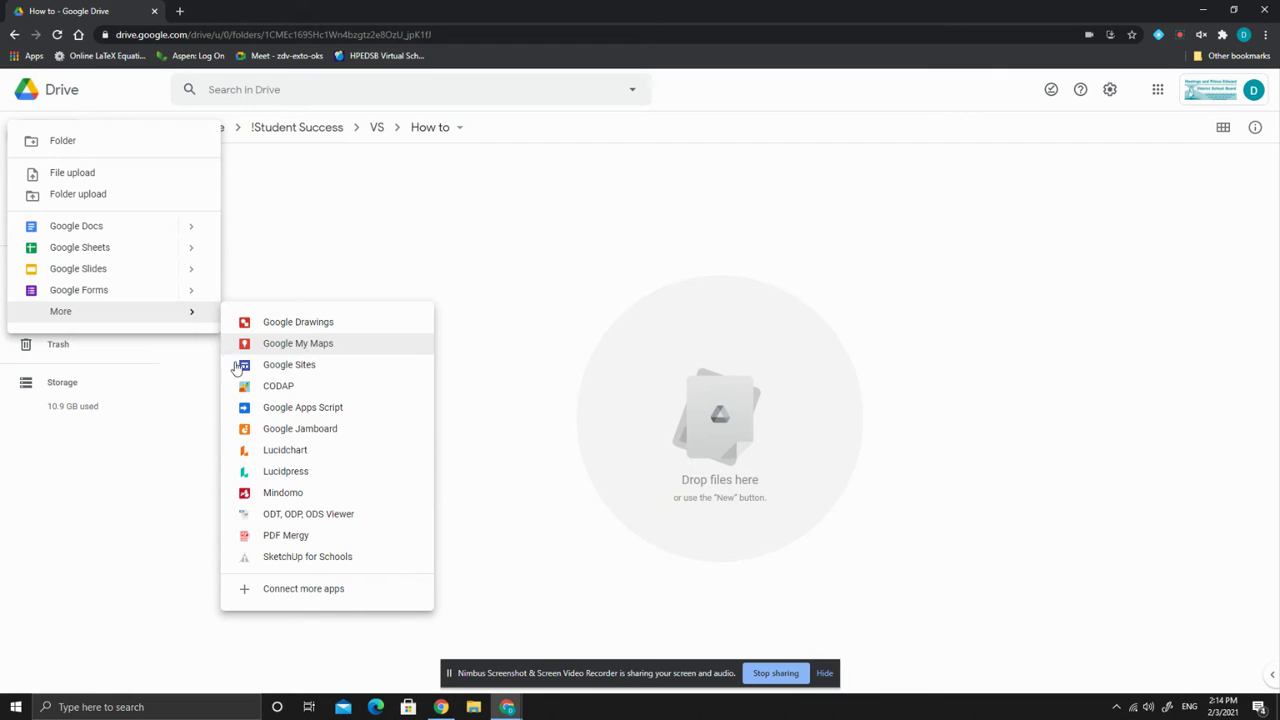
# Step: Create a new Google Jamboard file in the How to folder and name it "Test Jamboard"
pyautogui.click(295, 432)
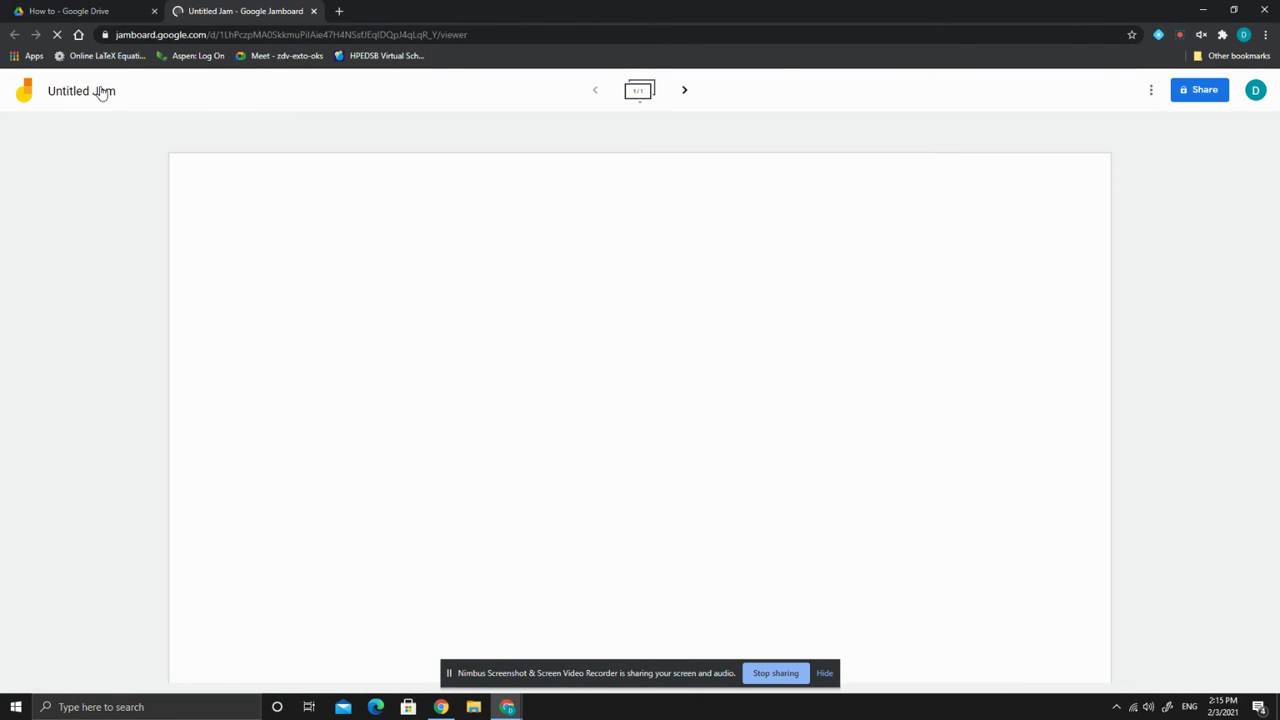
pyautogui.click(101, 91)
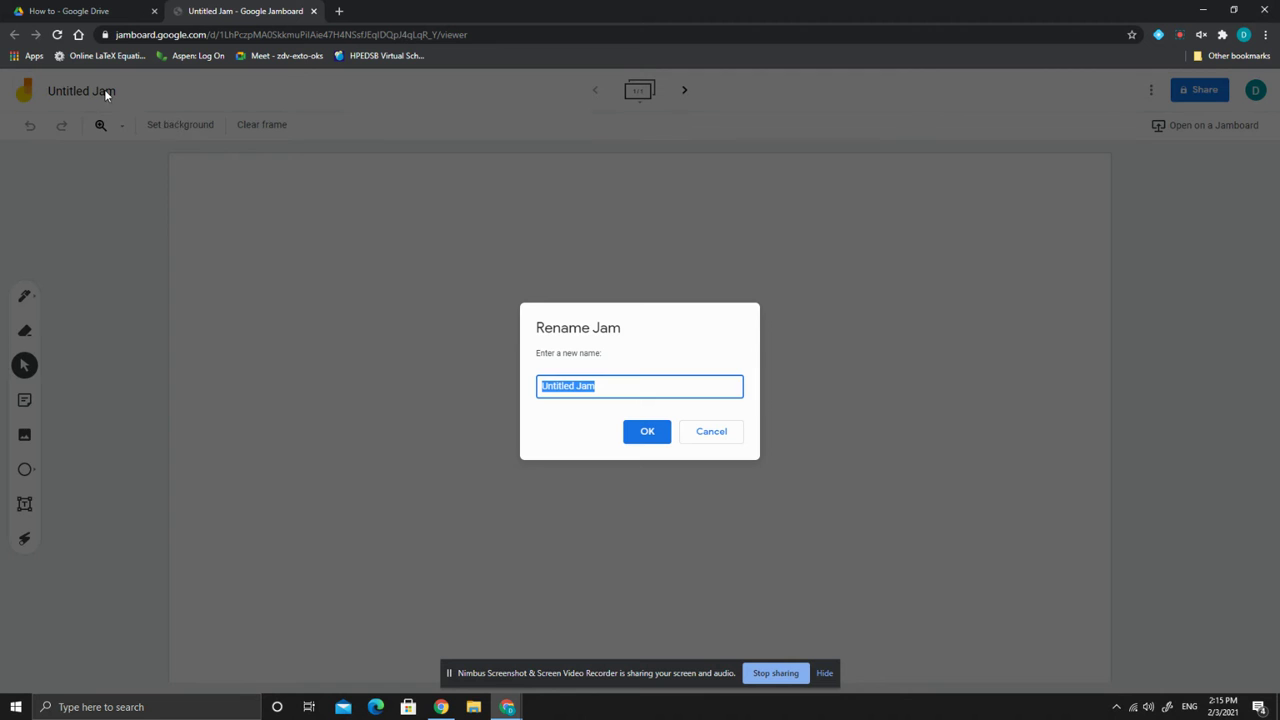
pyautogui.write('Test Jamboard')
pyautogui.press('Return')
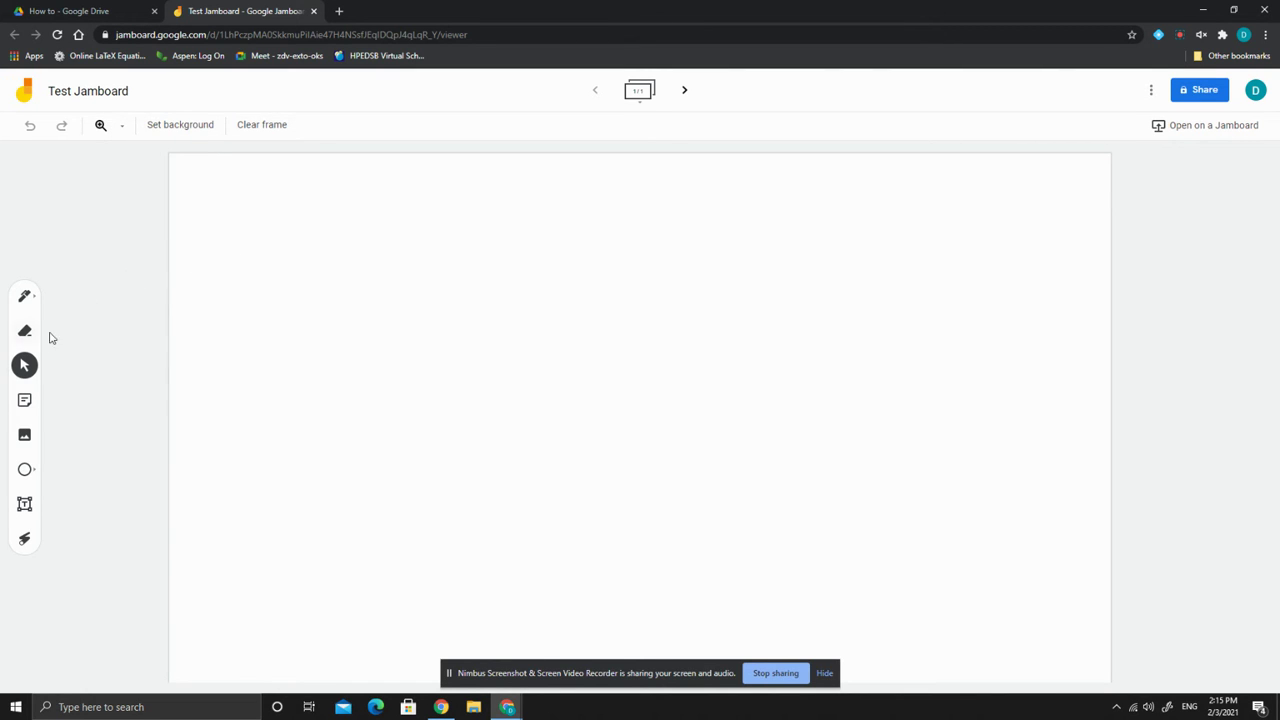
# Step: Add a wide text box near the frame's upper-left corner containing the numbers 1., 2. and 3. on separate lines
pyautogui.click(25, 506)
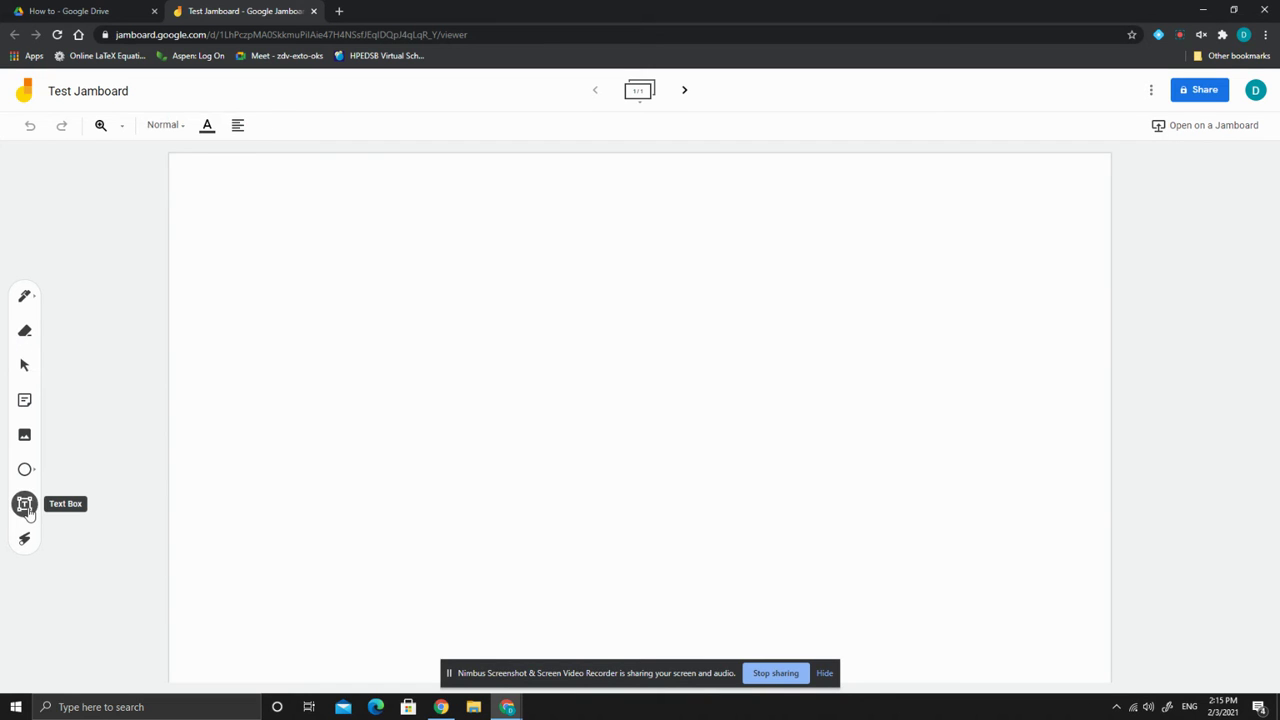
pyautogui.click(209, 218)
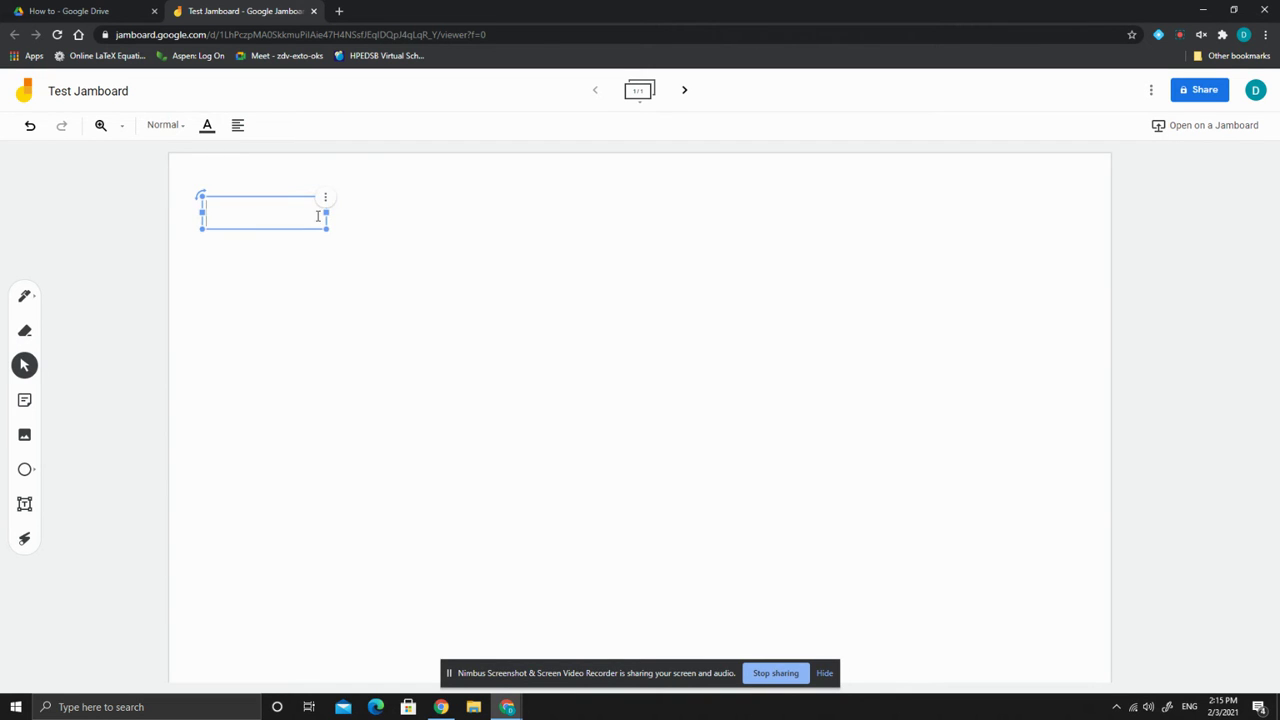
pyautogui.moveTo(327, 215); pyautogui.dragTo(781, 216)
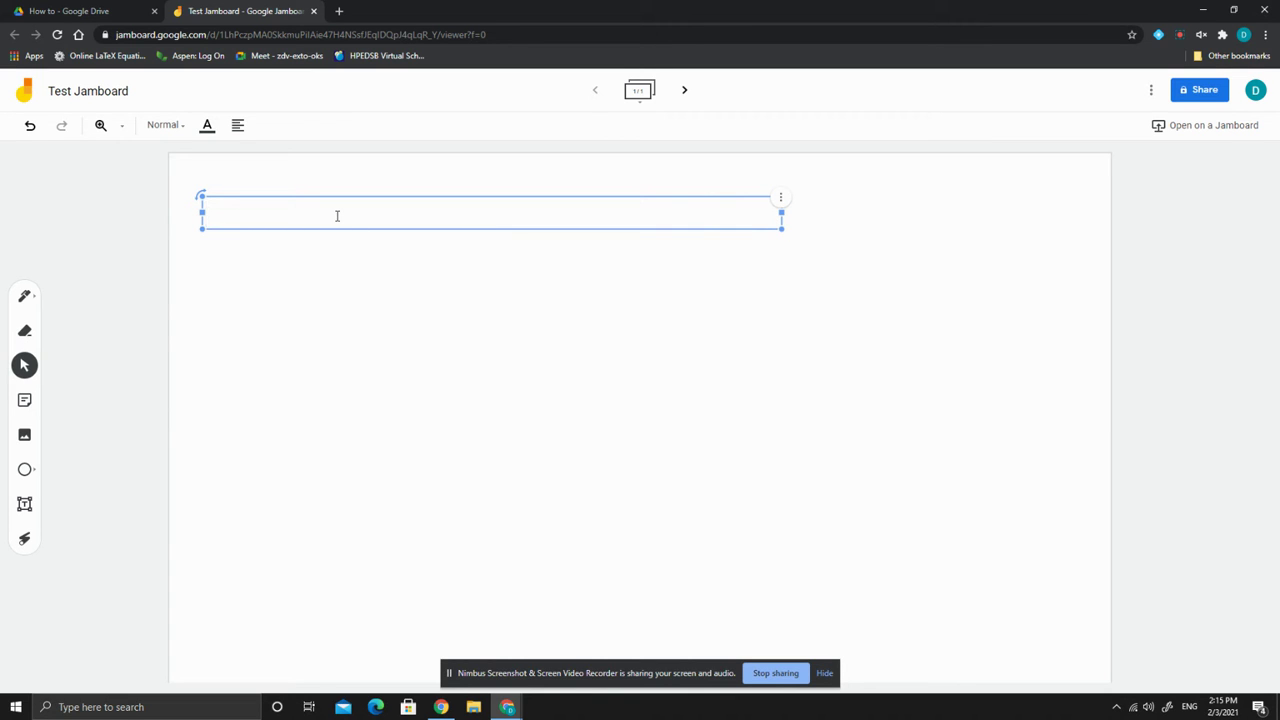
pyautogui.write('1.  2.')
pyautogui.press('Return')
pyautogui.write('2.')
pyautogui.press('Return')
pyautogui.write('3.')
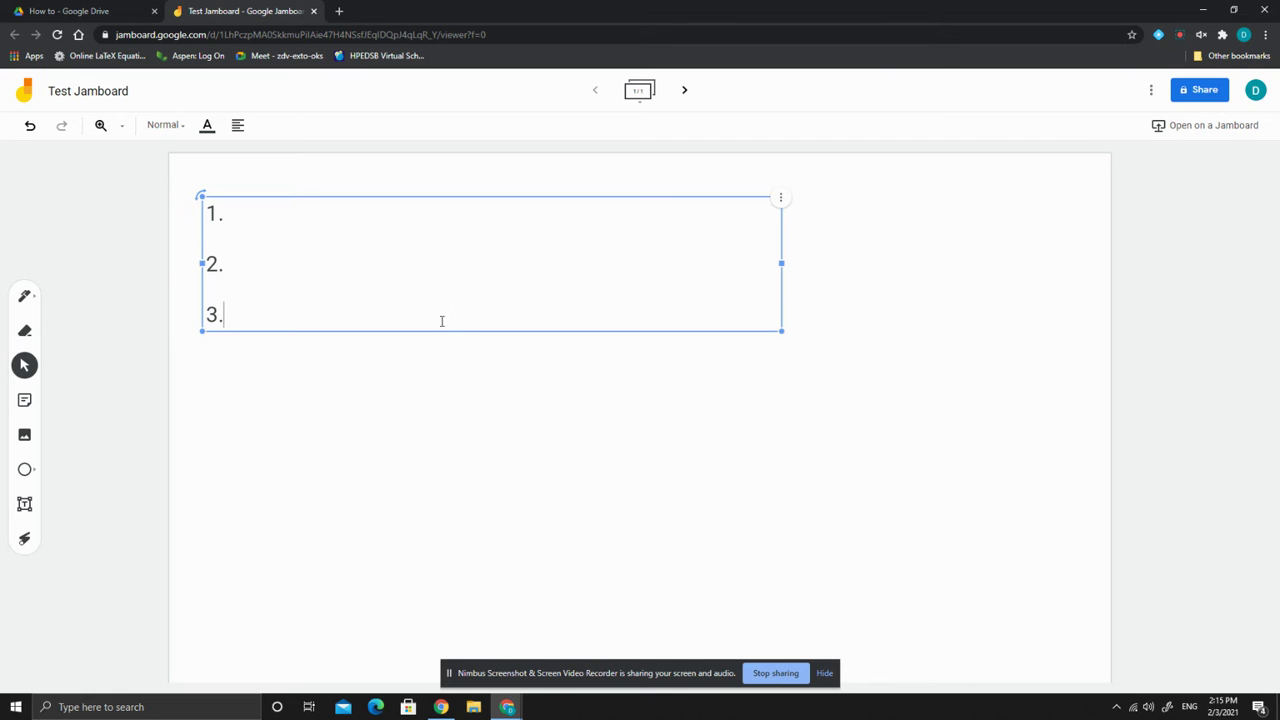
pyautogui.click(430, 421)
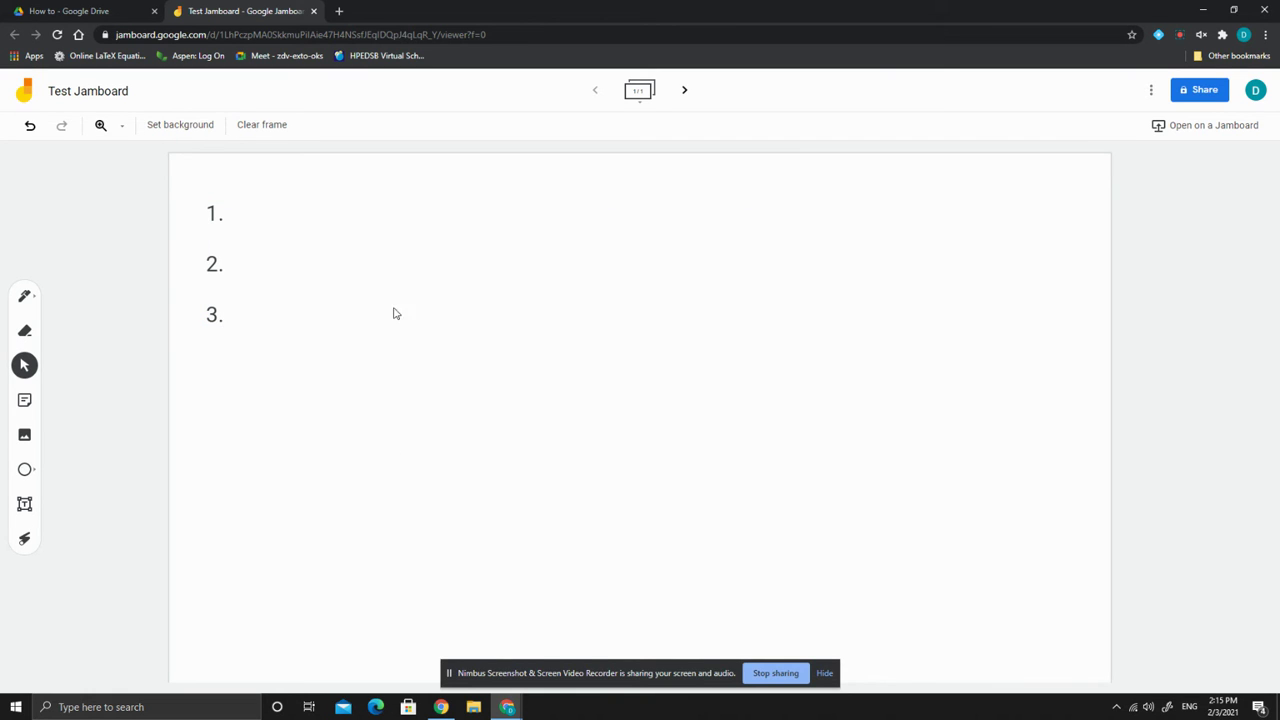
pyautogui.click(340, 268)
pyautogui.doubleClick(341, 270)
pyautogui.click(338, 268)
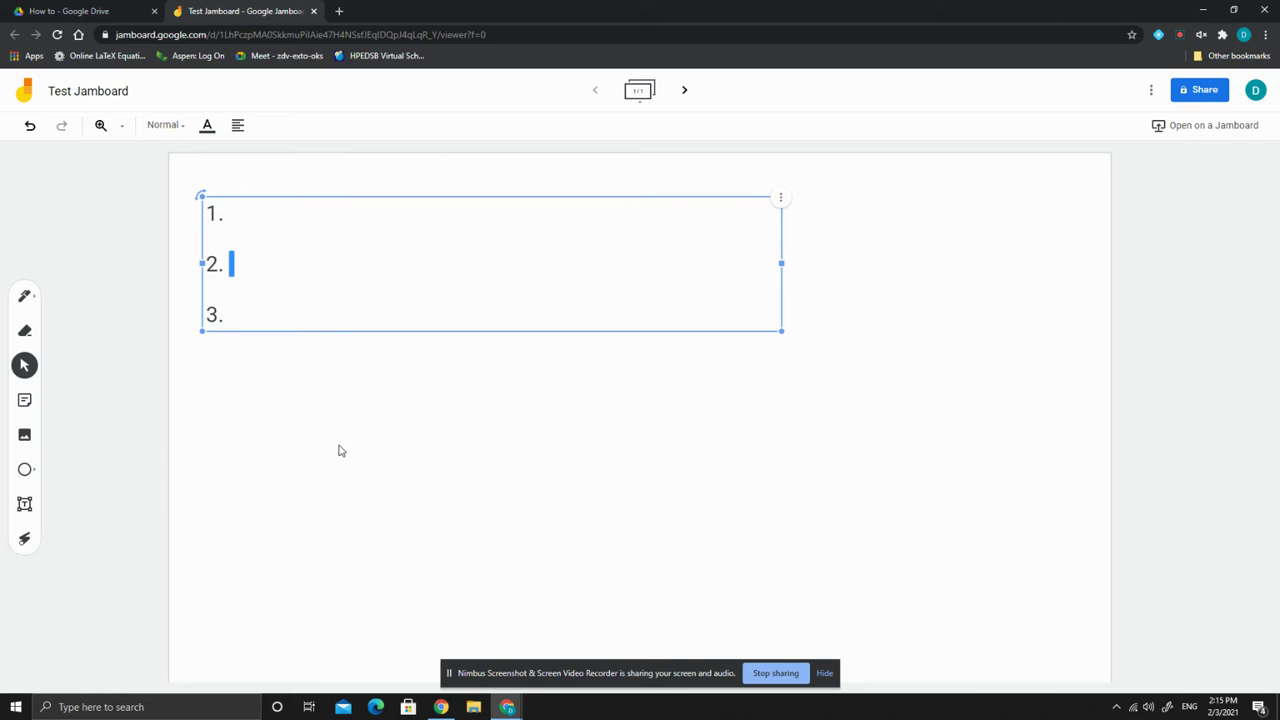
pyautogui.click(436, 430)
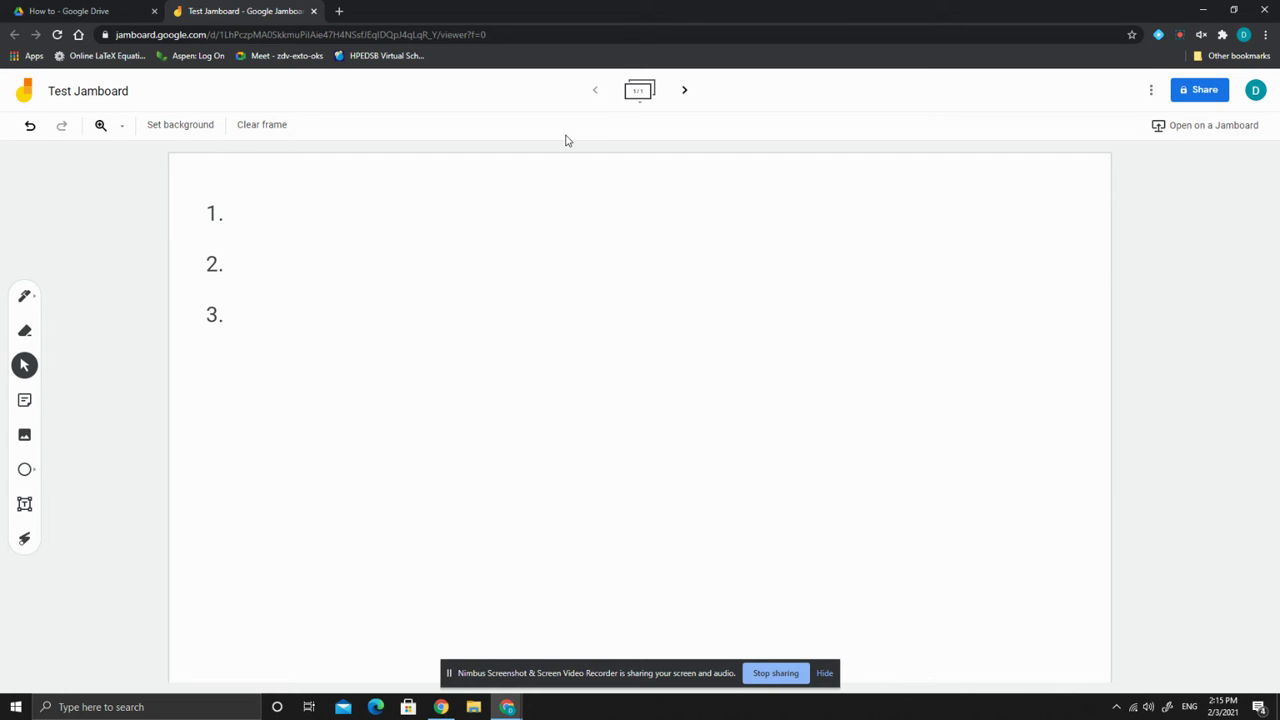
# Step: Duplicate the numbered-list frame four times so the Jam has five identical frames
pyautogui.click(644, 91)
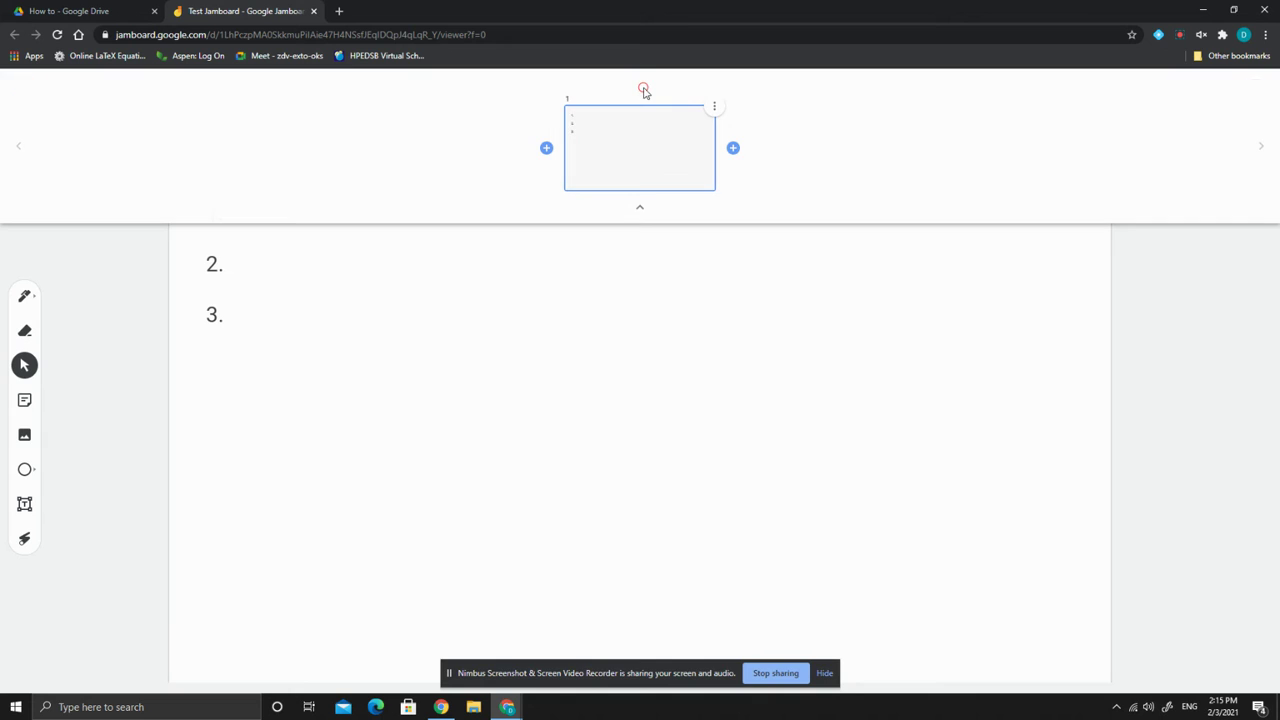
pyautogui.click(715, 113)
pyautogui.click(690, 111)
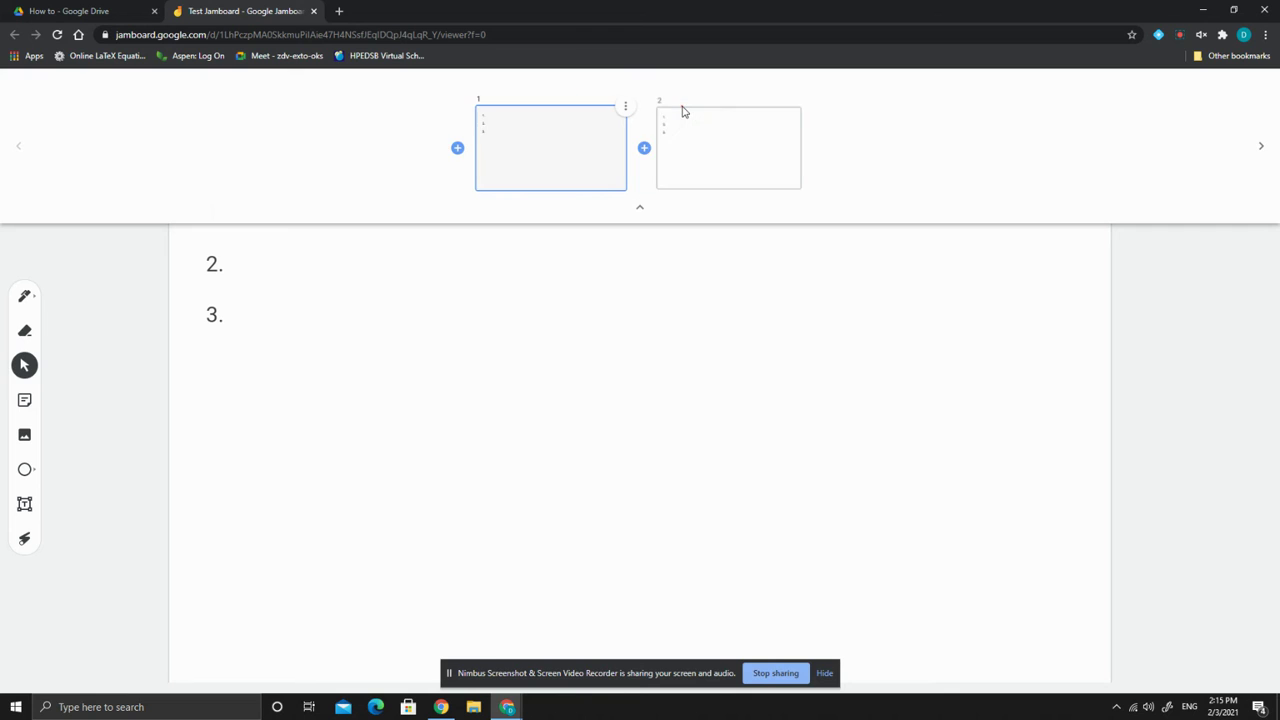
pyautogui.click(622, 108)
pyautogui.click(622, 110)
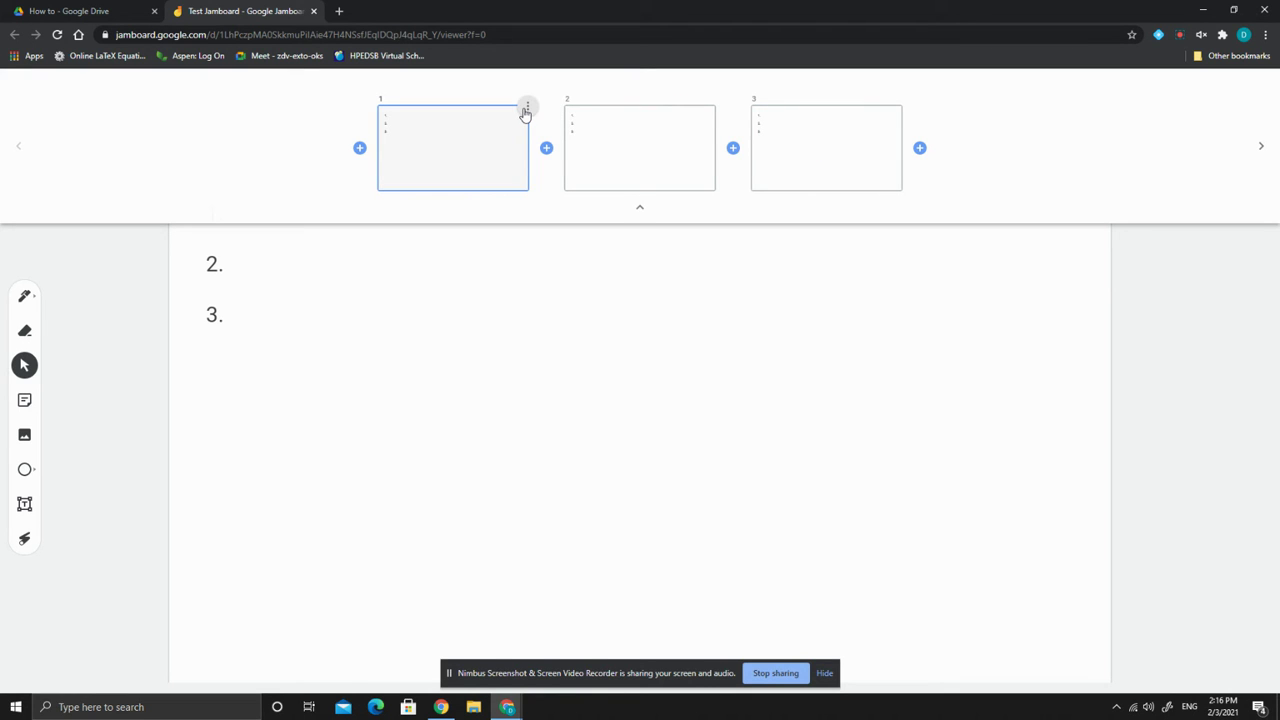
pyautogui.click(526, 108)
pyautogui.click(522, 110)
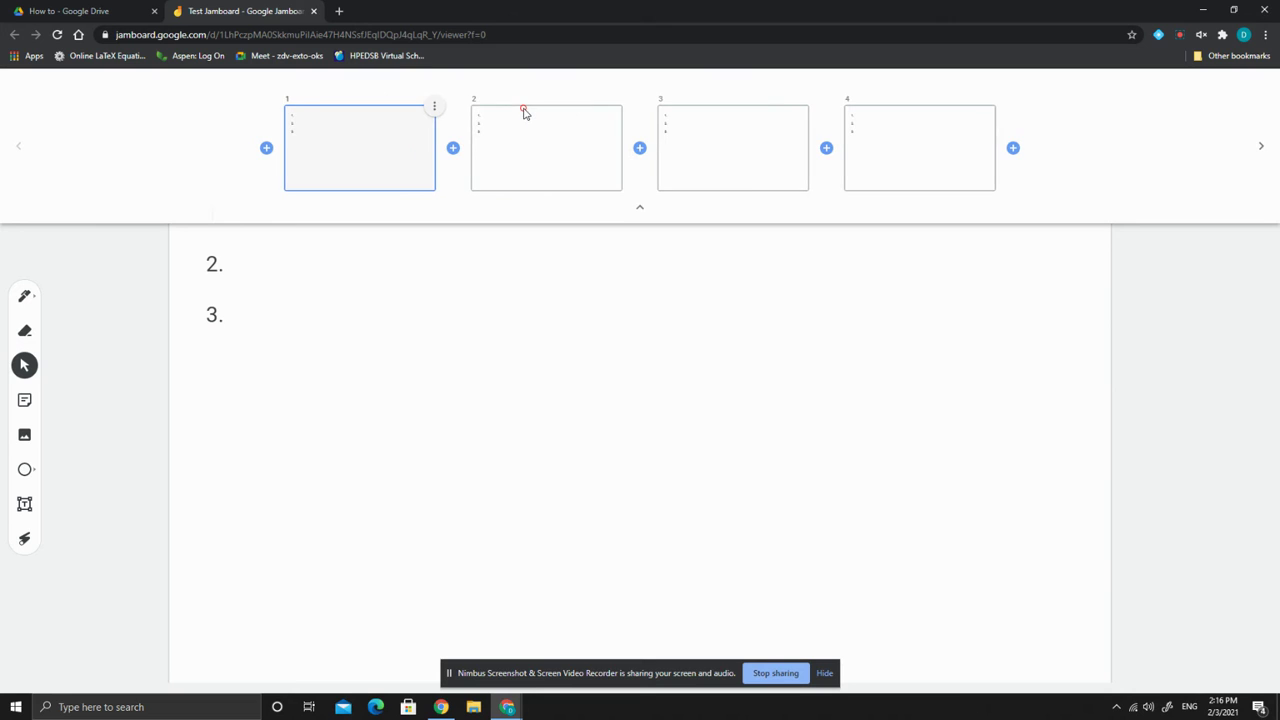
pyautogui.click(435, 108)
pyautogui.click(435, 110)
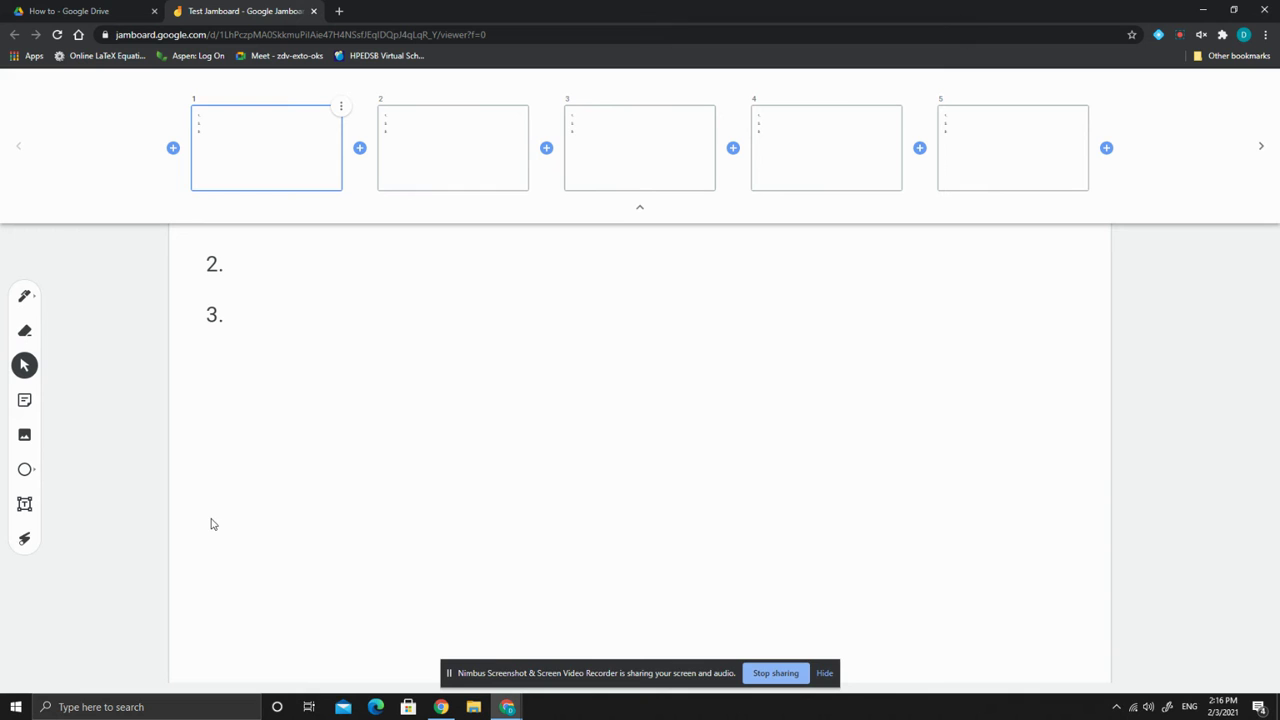
pyautogui.click(379, 493)
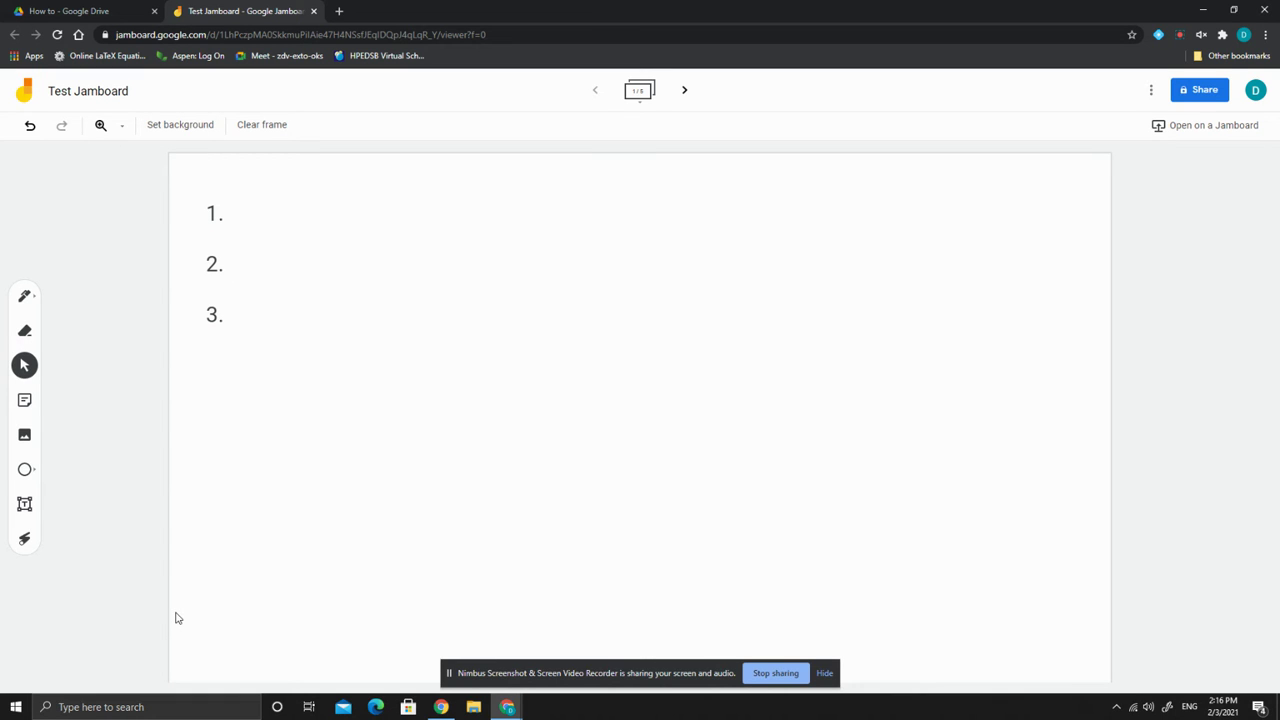
# Step: Open the Jam's sharing settings and set the link access to Anyone with the link
pyautogui.click(1195, 98)
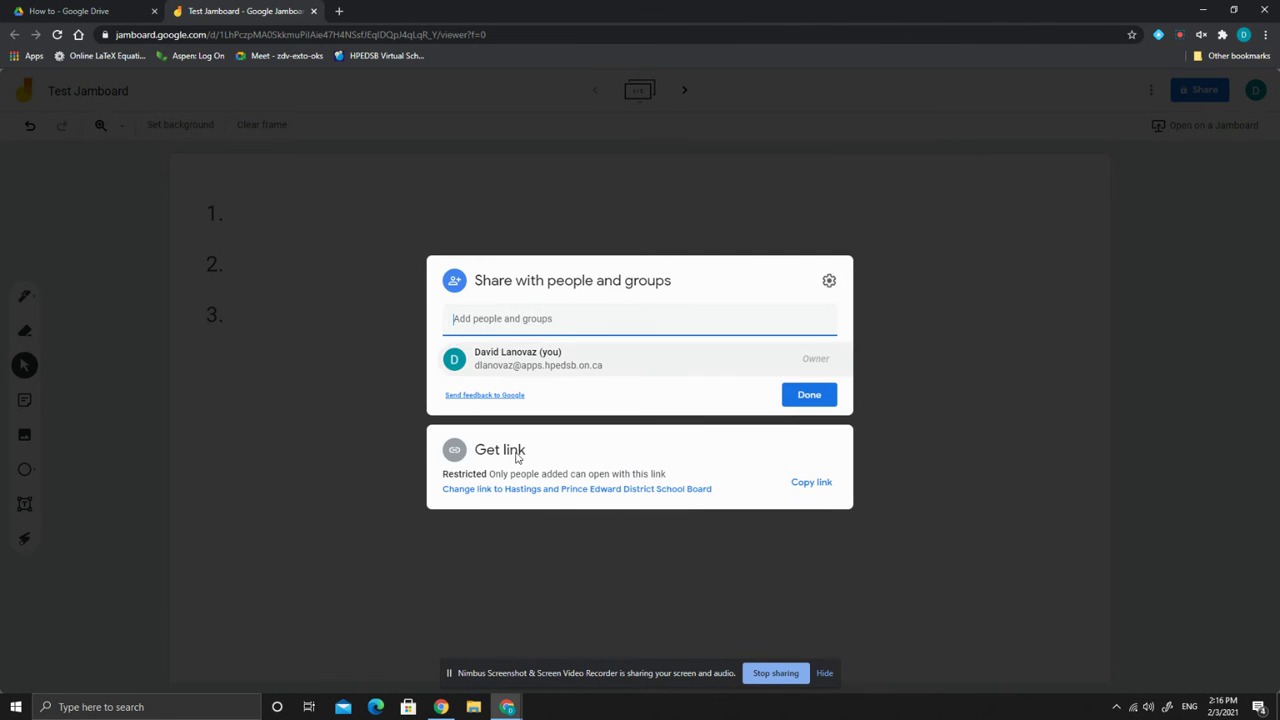
pyautogui.click(580, 489)
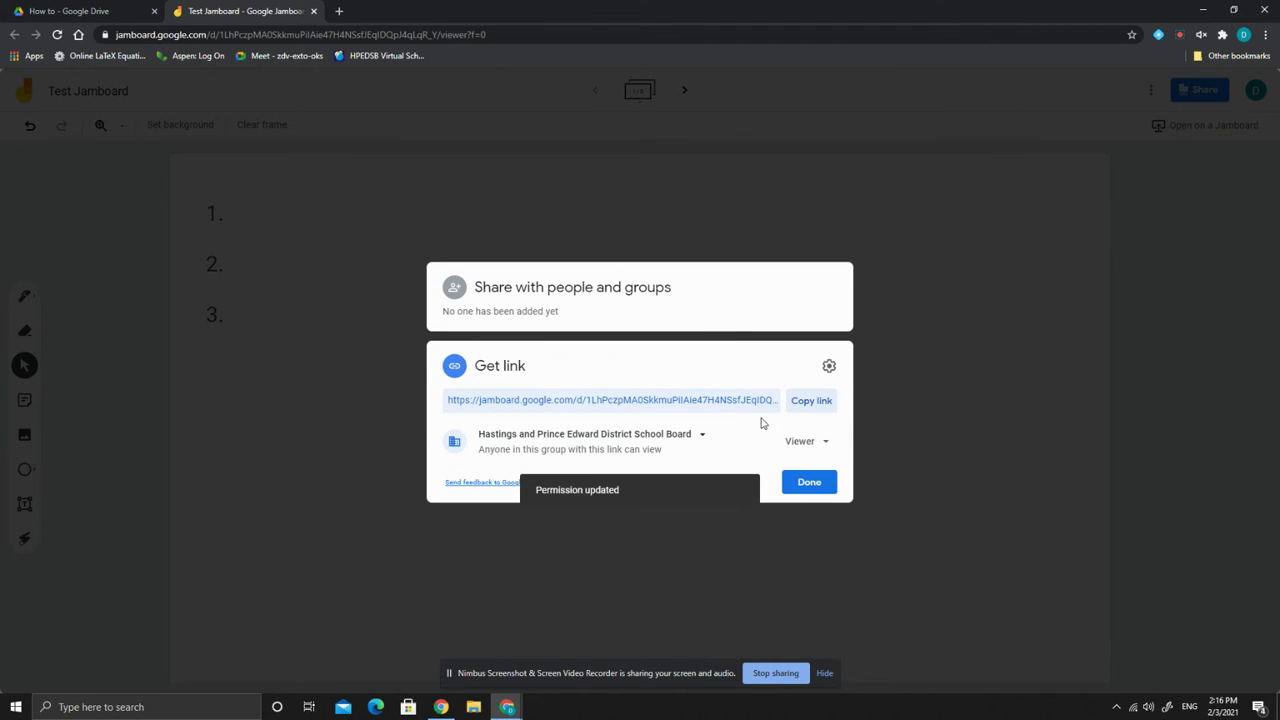
pyautogui.click(805, 450)
pyautogui.click(652, 450)
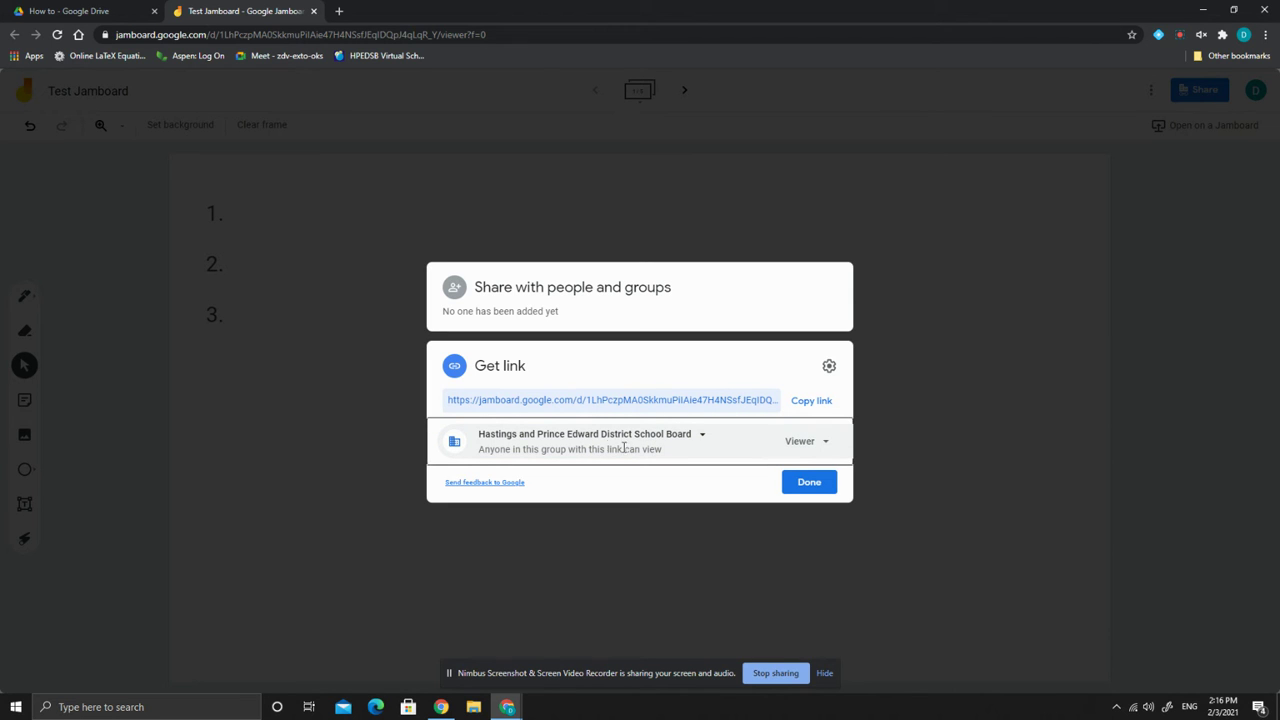
pyautogui.click(699, 438)
pyautogui.click(700, 440)
pyautogui.click(699, 438)
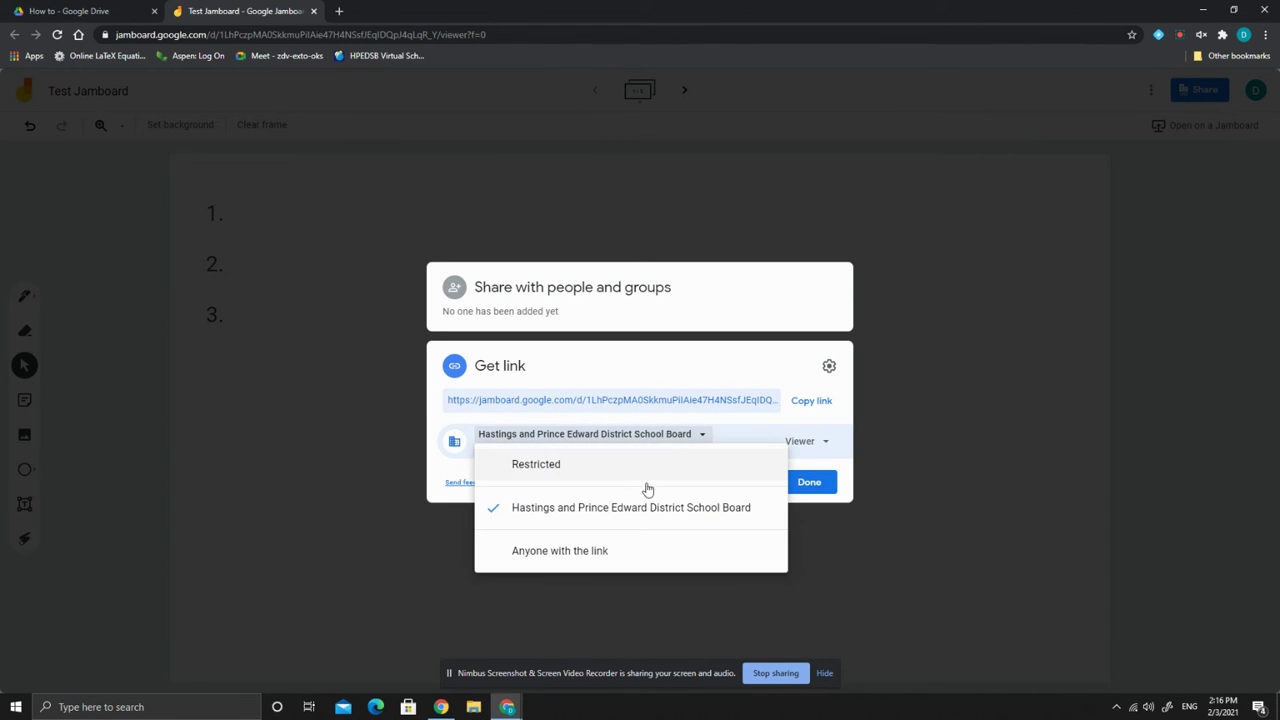
pyautogui.click(620, 557)
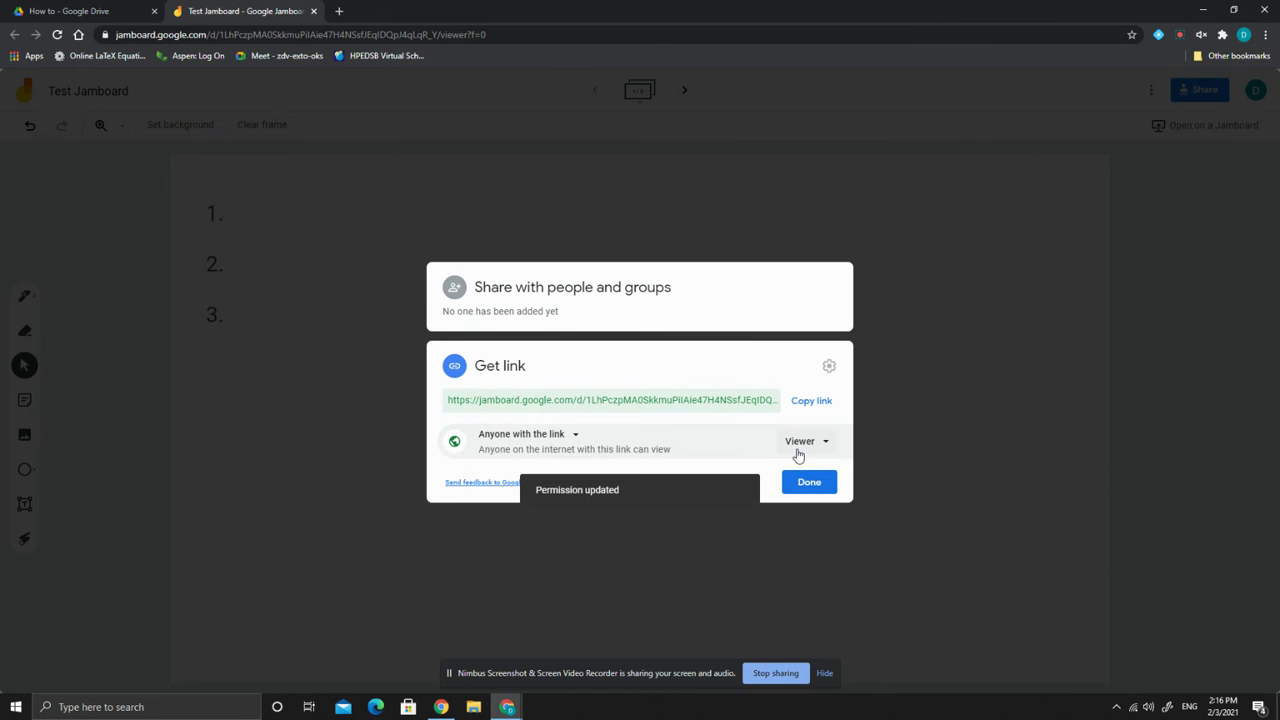
# Step: Give anyone with the link the Editor role and copy the Jam's sharing link
pyautogui.click(803, 452)
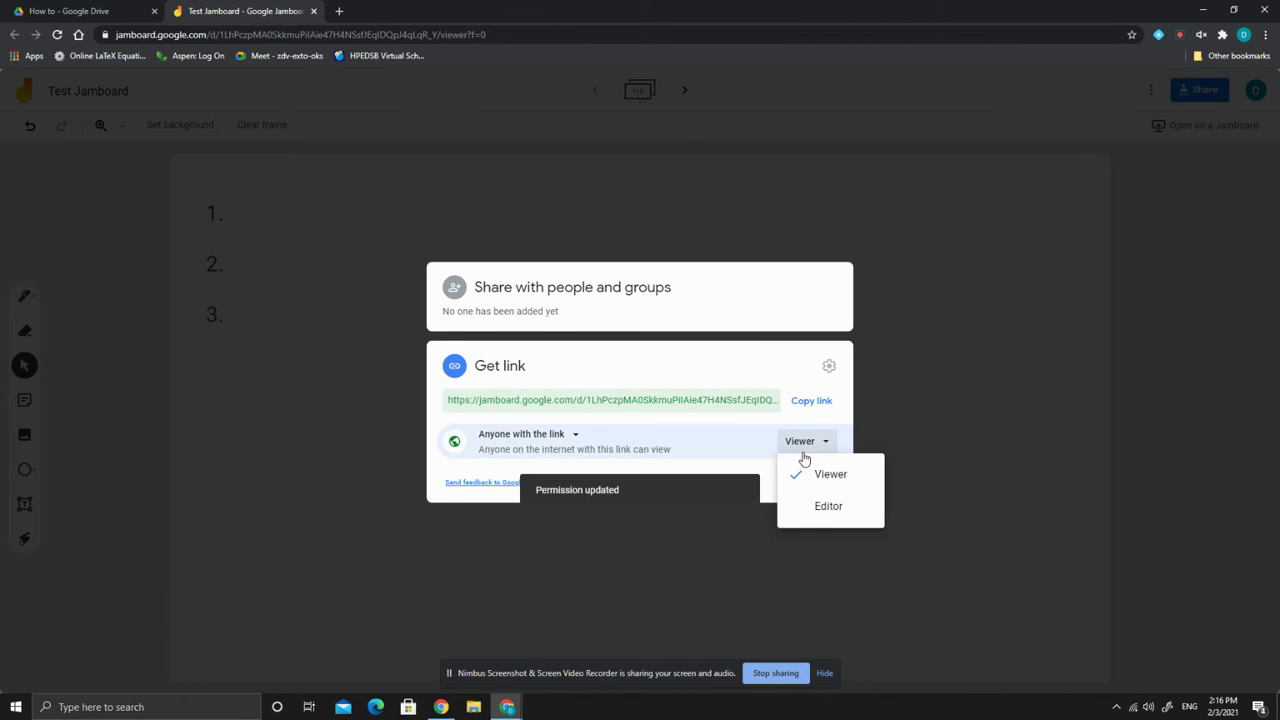
pyautogui.click(813, 508)
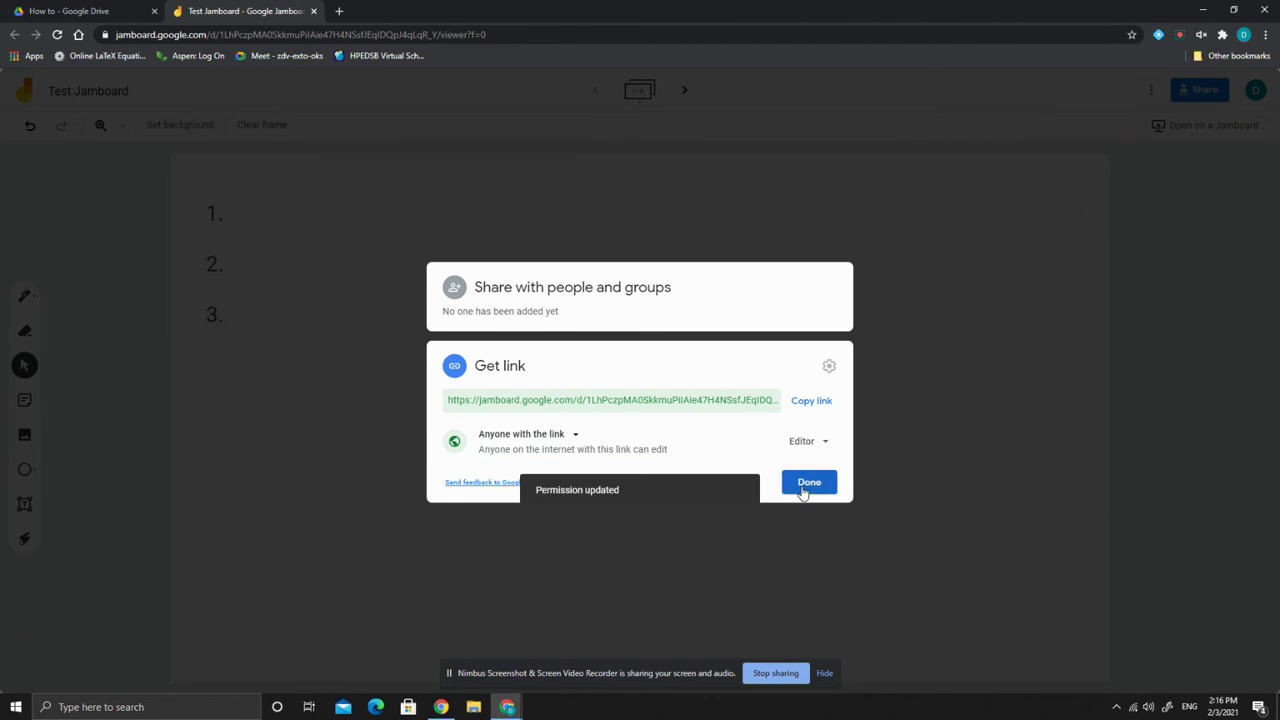
pyautogui.click(803, 410)
pyautogui.click(808, 482)
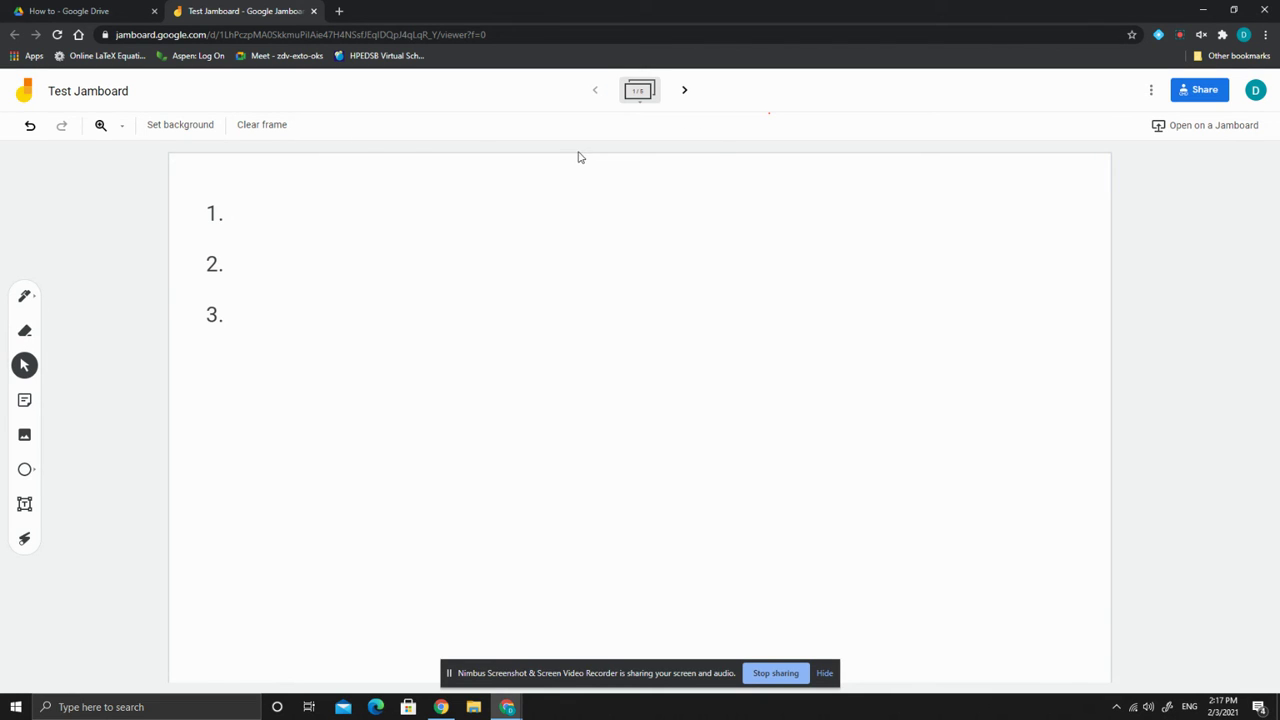
# Step: On the second frame, add a yellow sticky note reading "dfsadf", then enlarge it and place it beside the numbered list
pyautogui.click(684, 92)
pyautogui.click(684, 92)
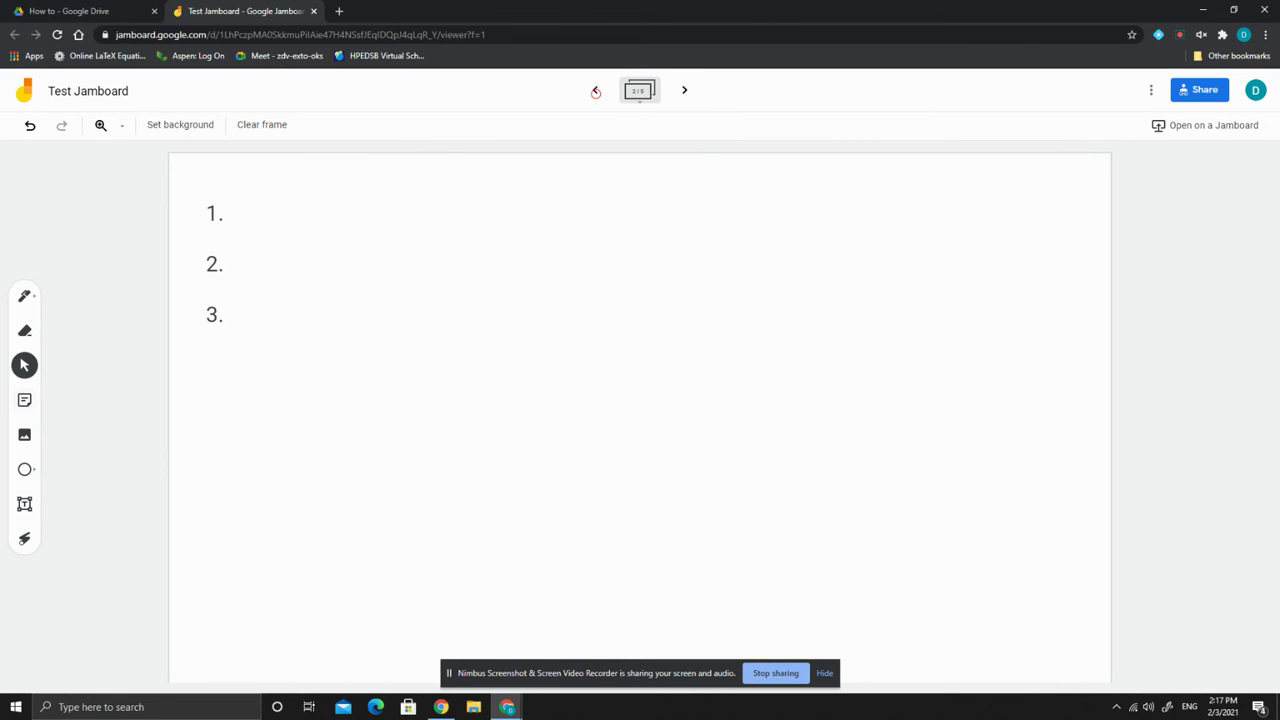
pyautogui.click(595, 91)
pyautogui.click(24, 400)
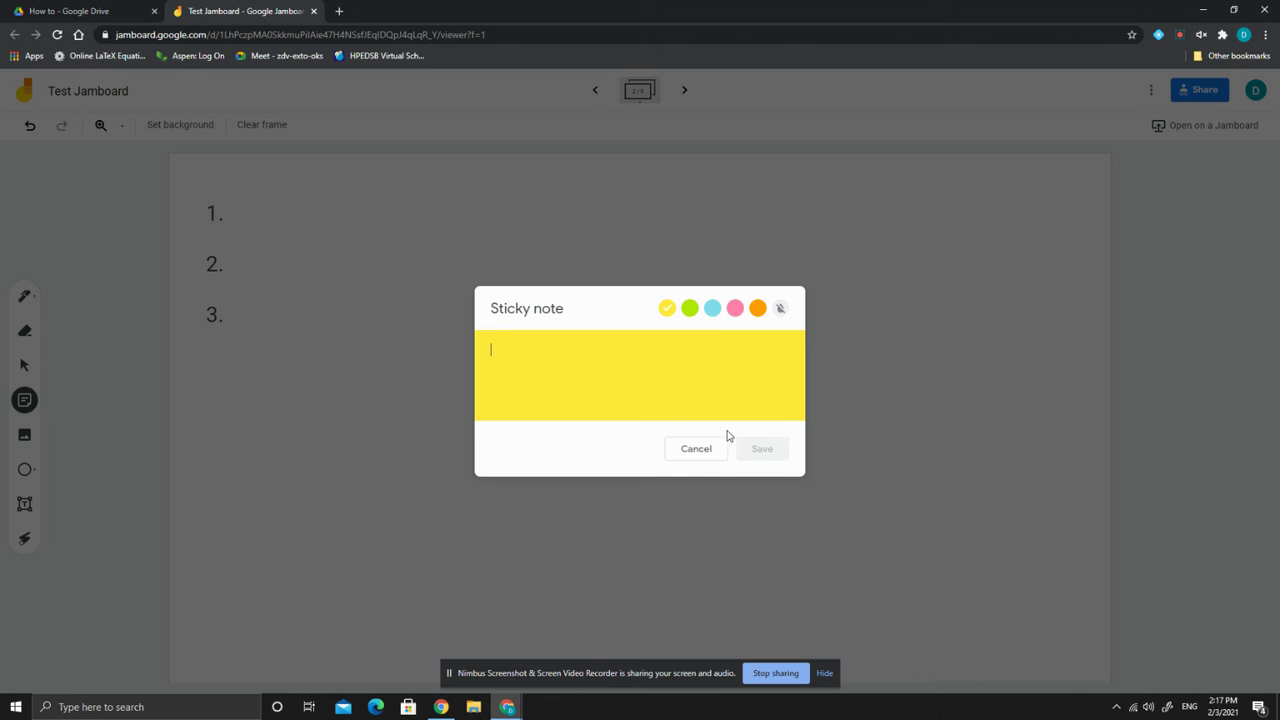
pyautogui.write('dfsadf')
pyautogui.click(764, 450)
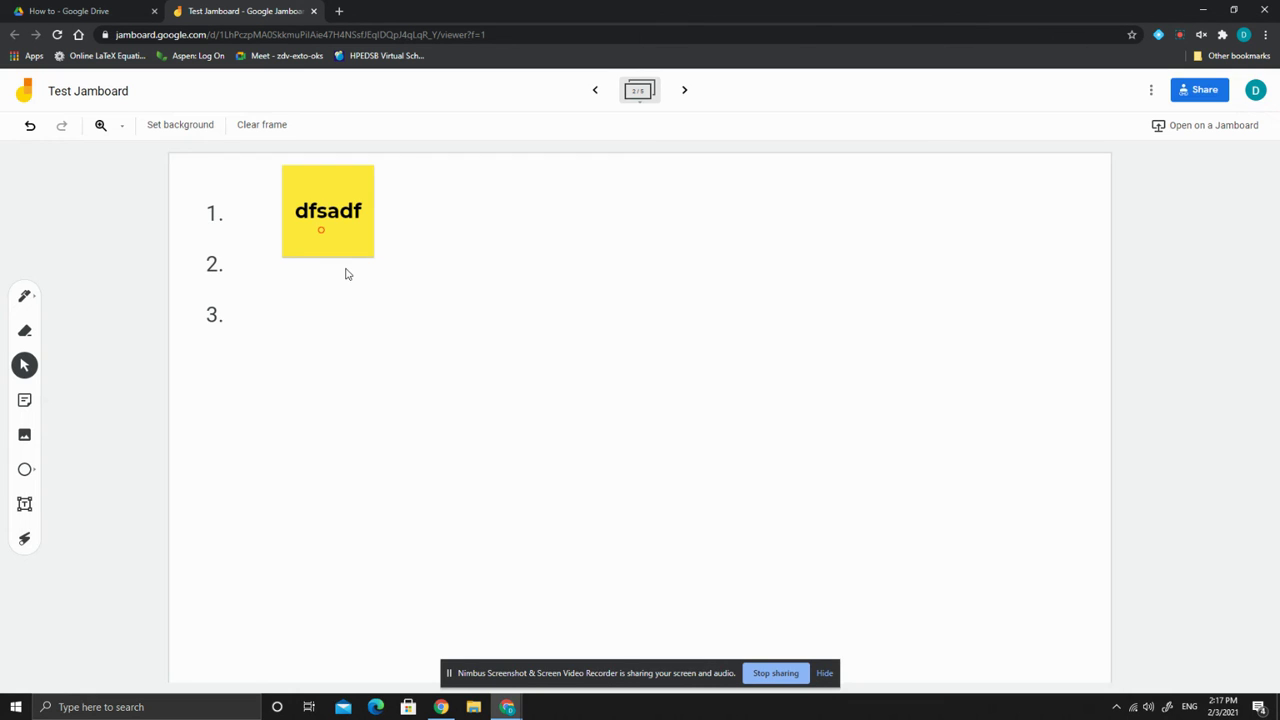
pyautogui.click(321, 230)
pyautogui.moveTo(363, 257); pyautogui.dragTo(745, 360)
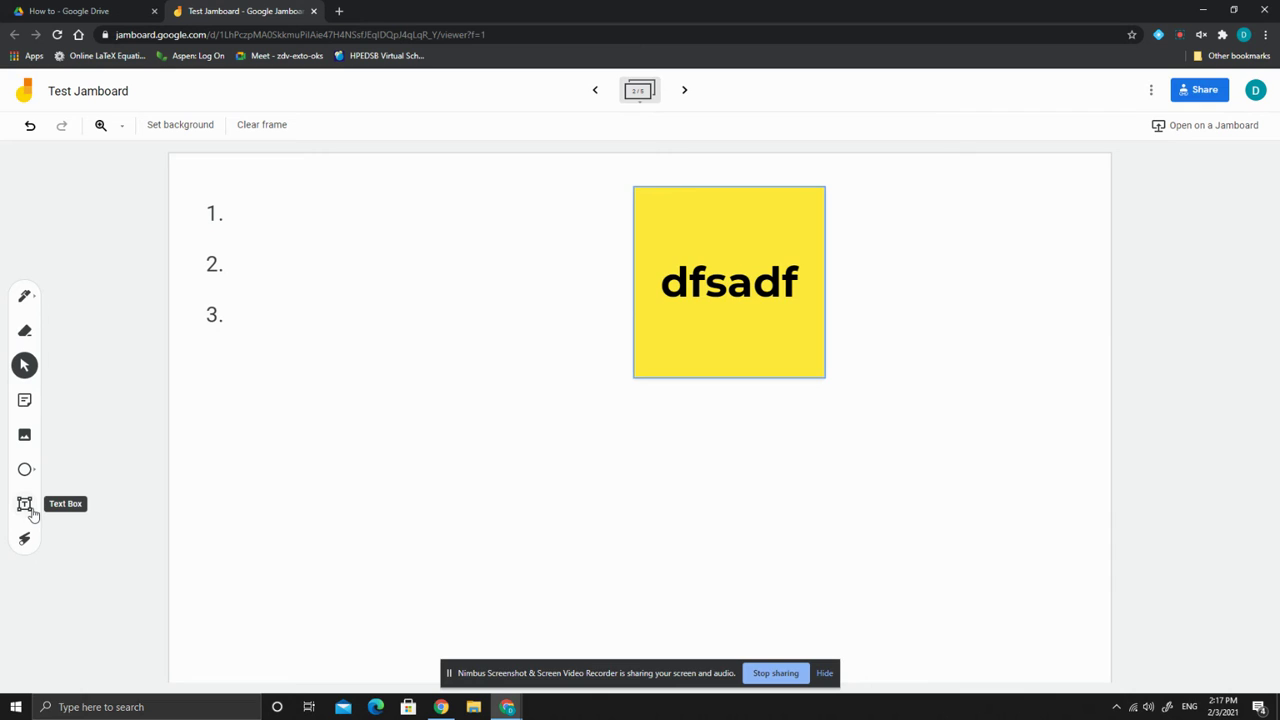
pyautogui.click(26, 296)
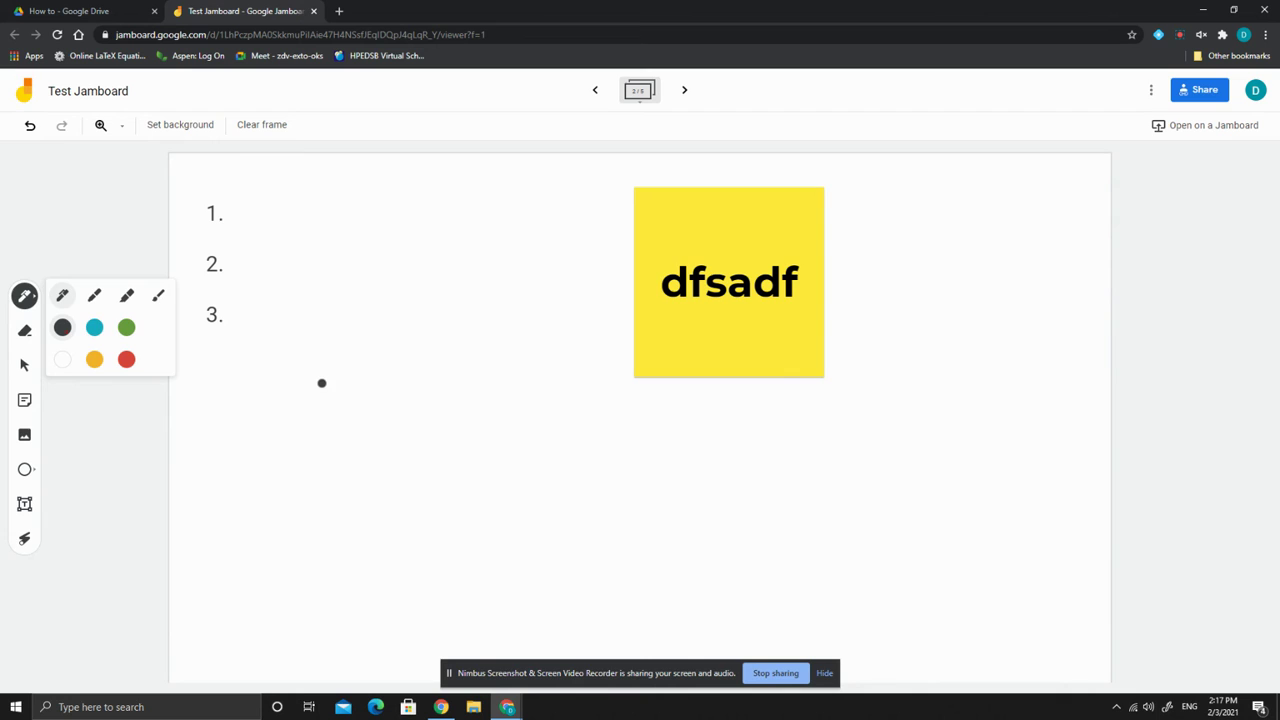
pyautogui.click(117, 222)
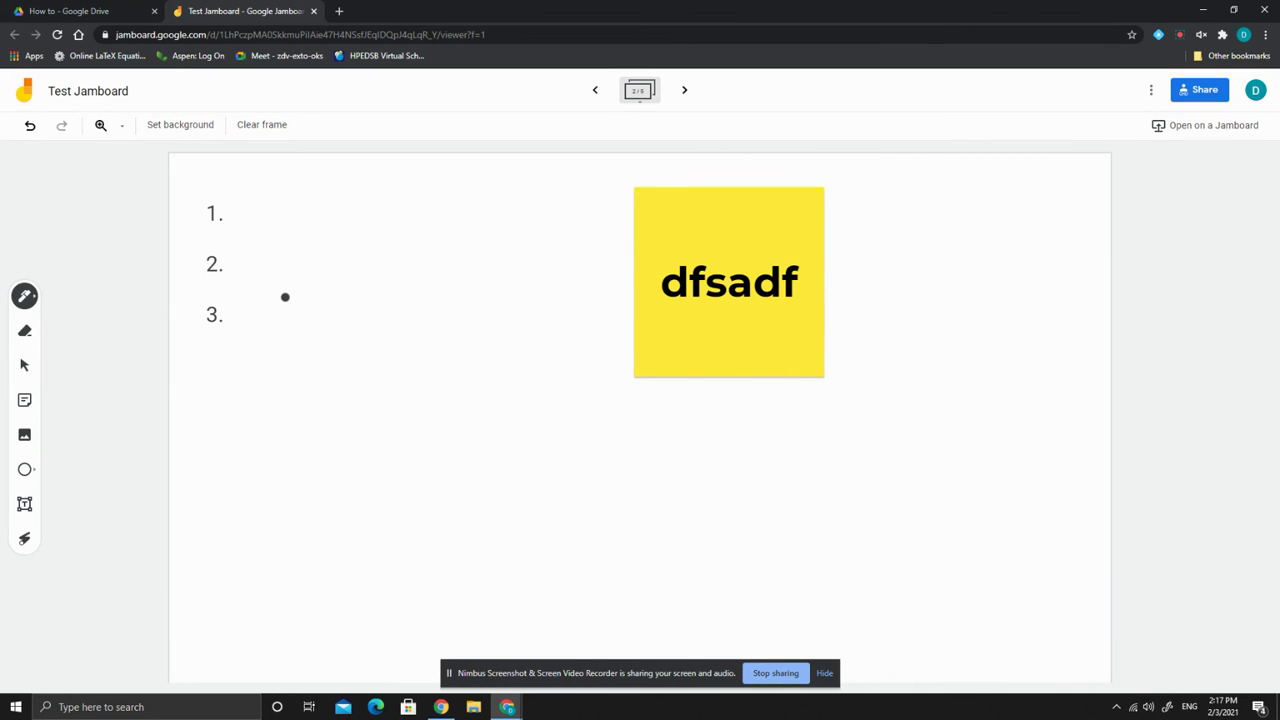
# Step: Switch to Google Drive and create a folder named "Test" inside the How to folder
pyautogui.click(108, 14)
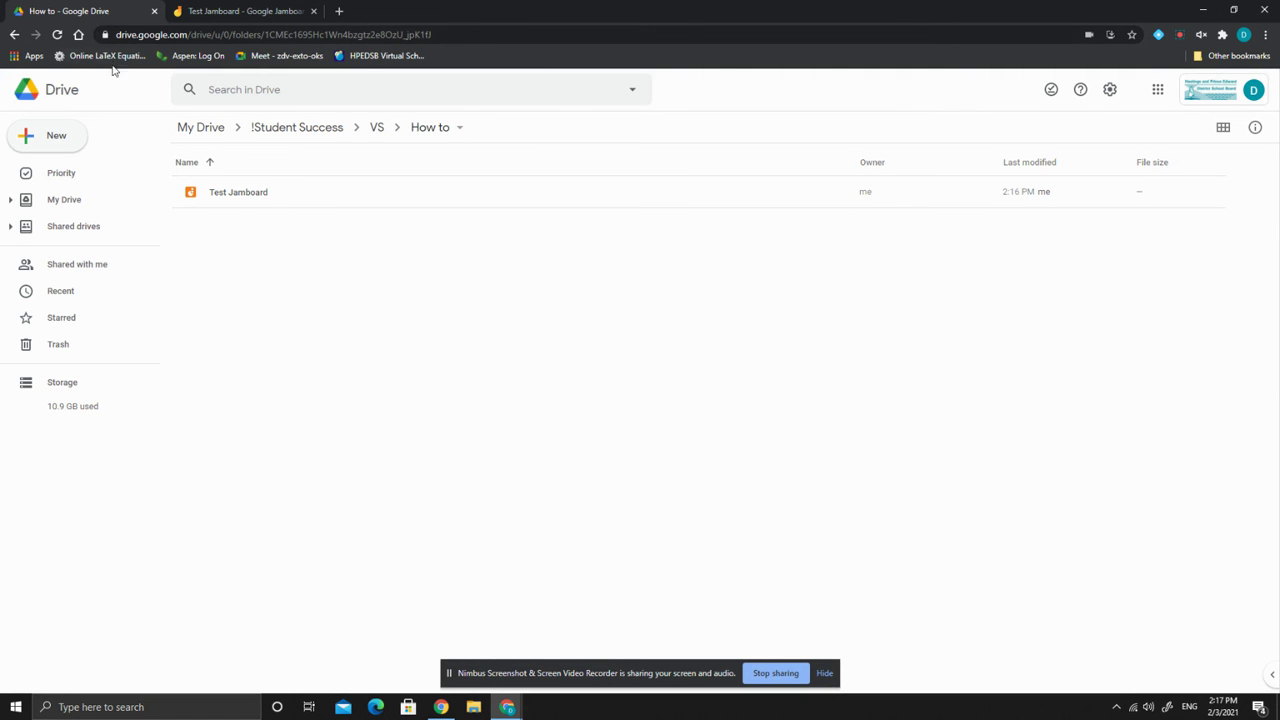
pyautogui.click(55, 140)
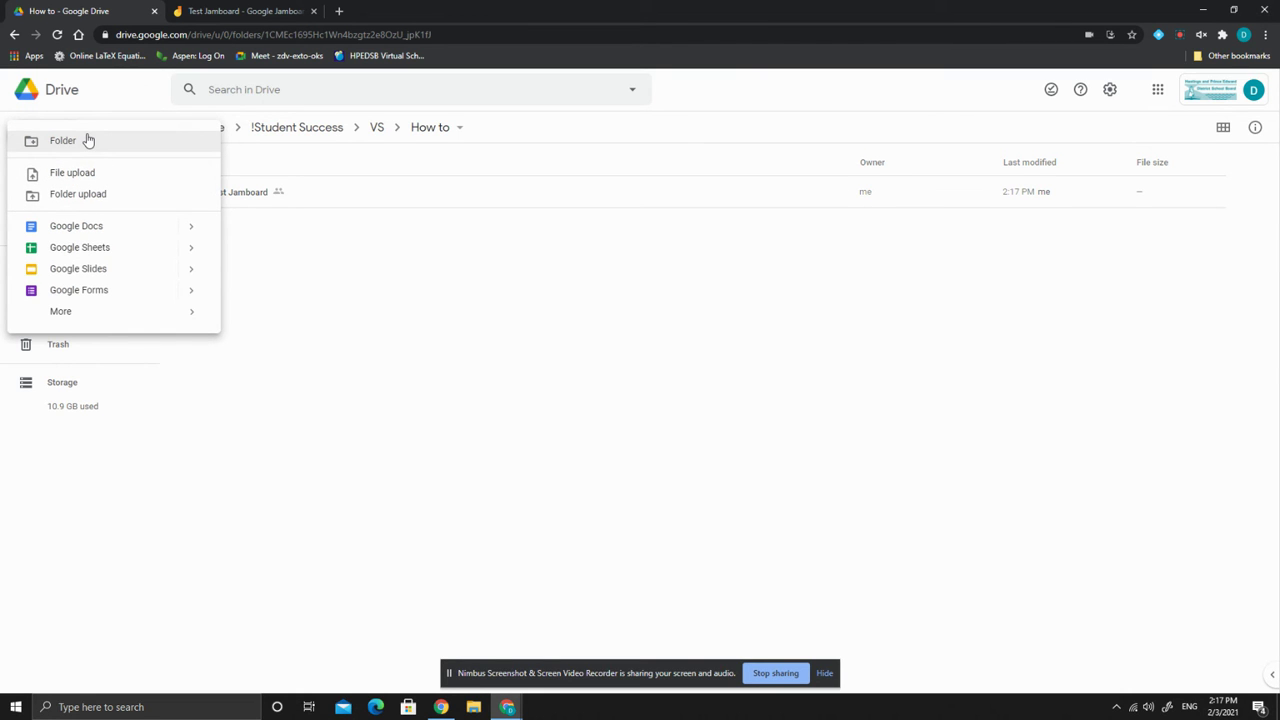
pyautogui.click(87, 140)
pyautogui.write('tges')
pyautogui.press('BackSpace')
pyautogui.press('BackSpace')
pyautogui.write('Test')
pyautogui.press('Return')
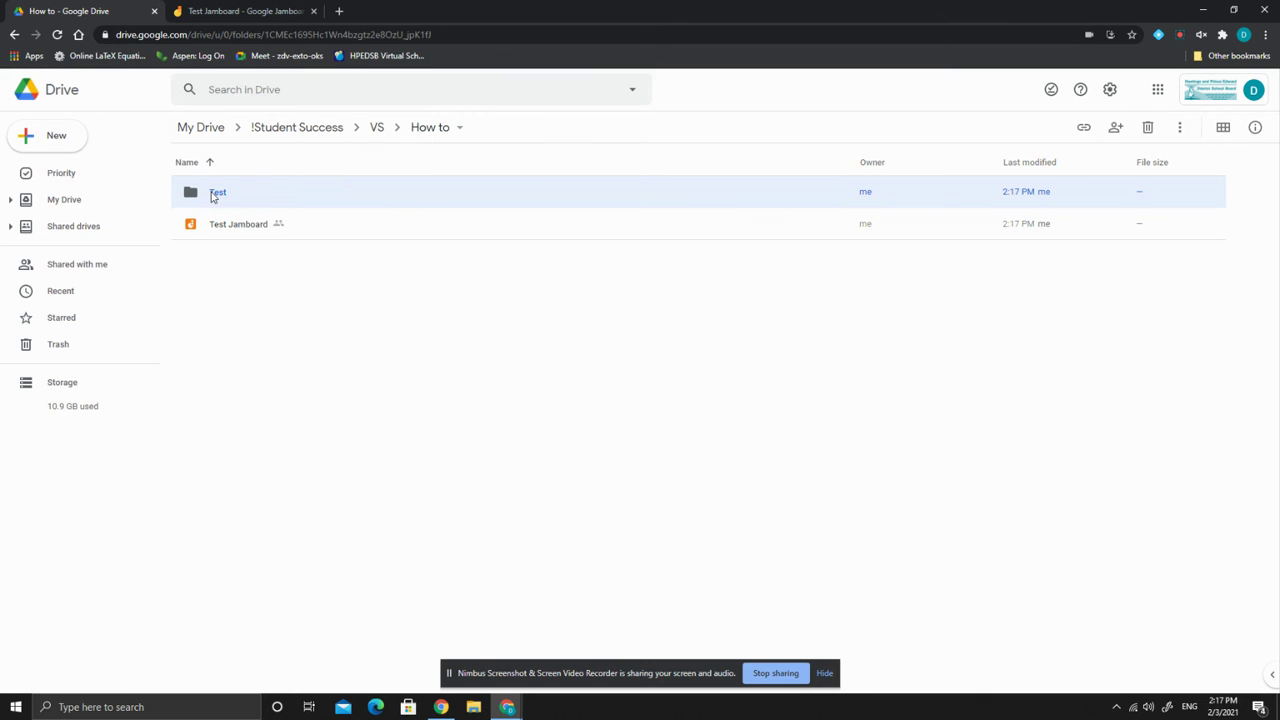
# Step: Open the sharing settings of the Test folder and copy its link
pyautogui.rightClick(212, 197)
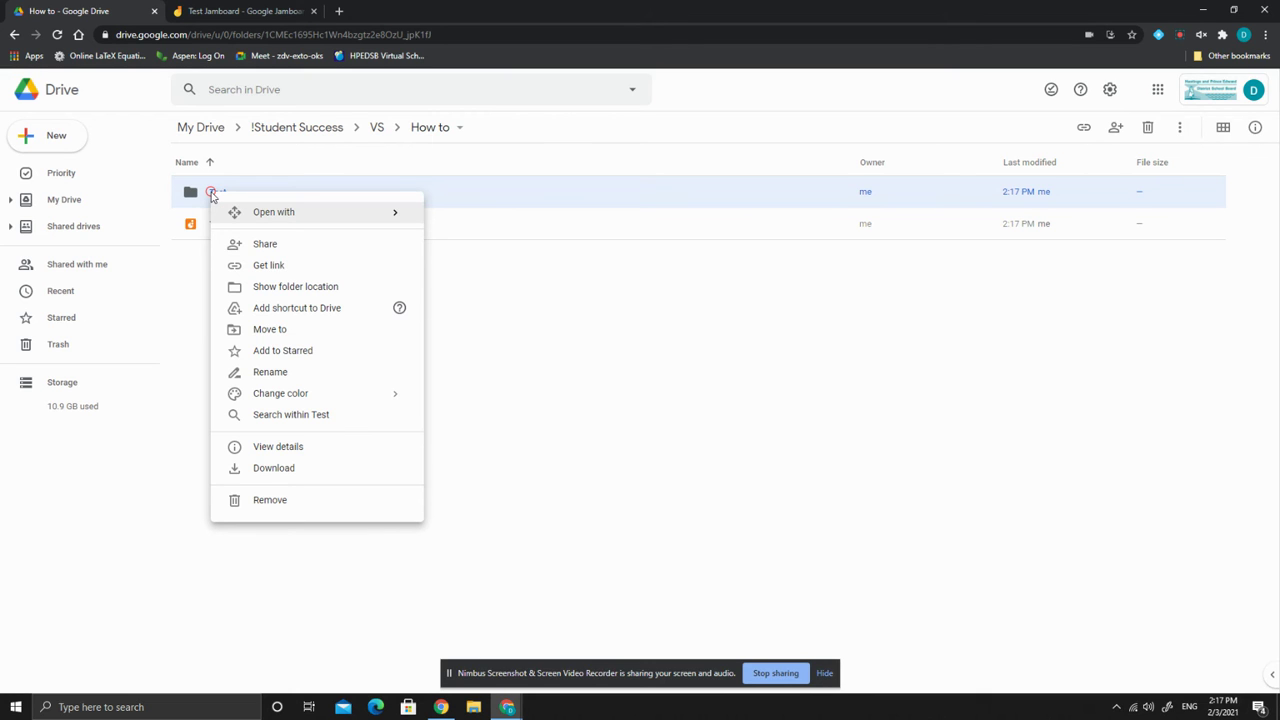
pyautogui.click(255, 246)
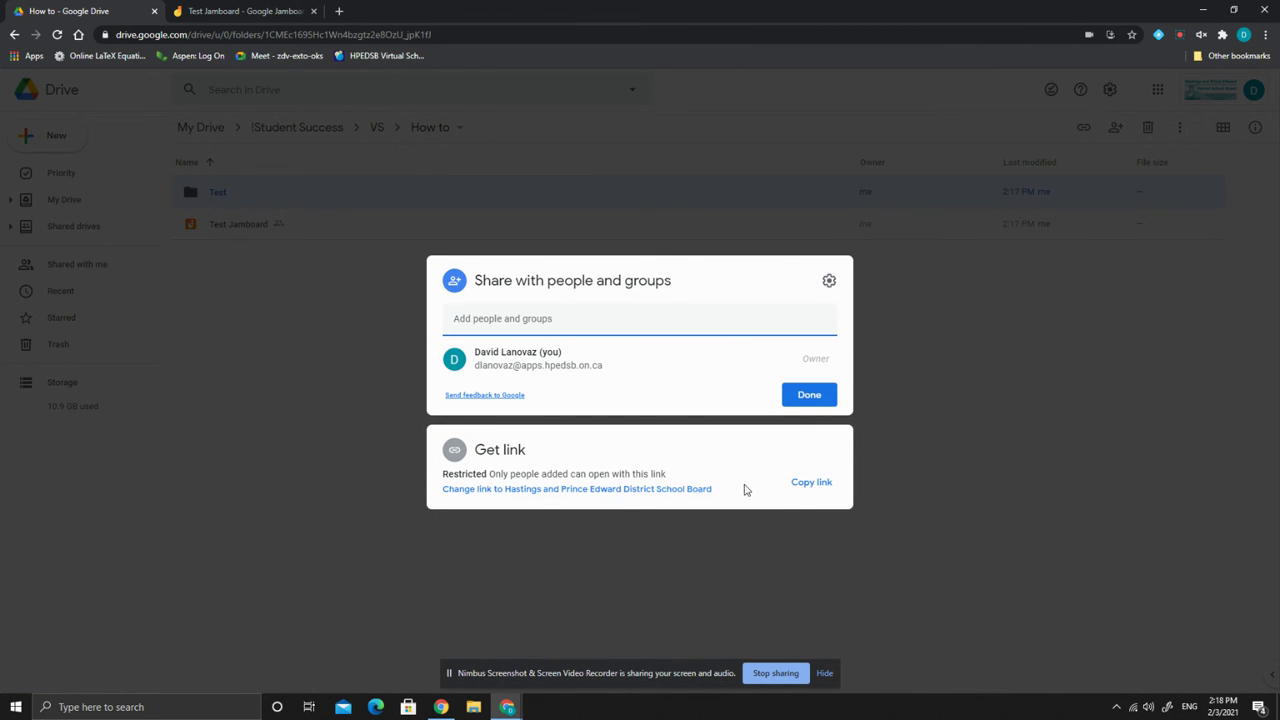
pyautogui.click(810, 484)
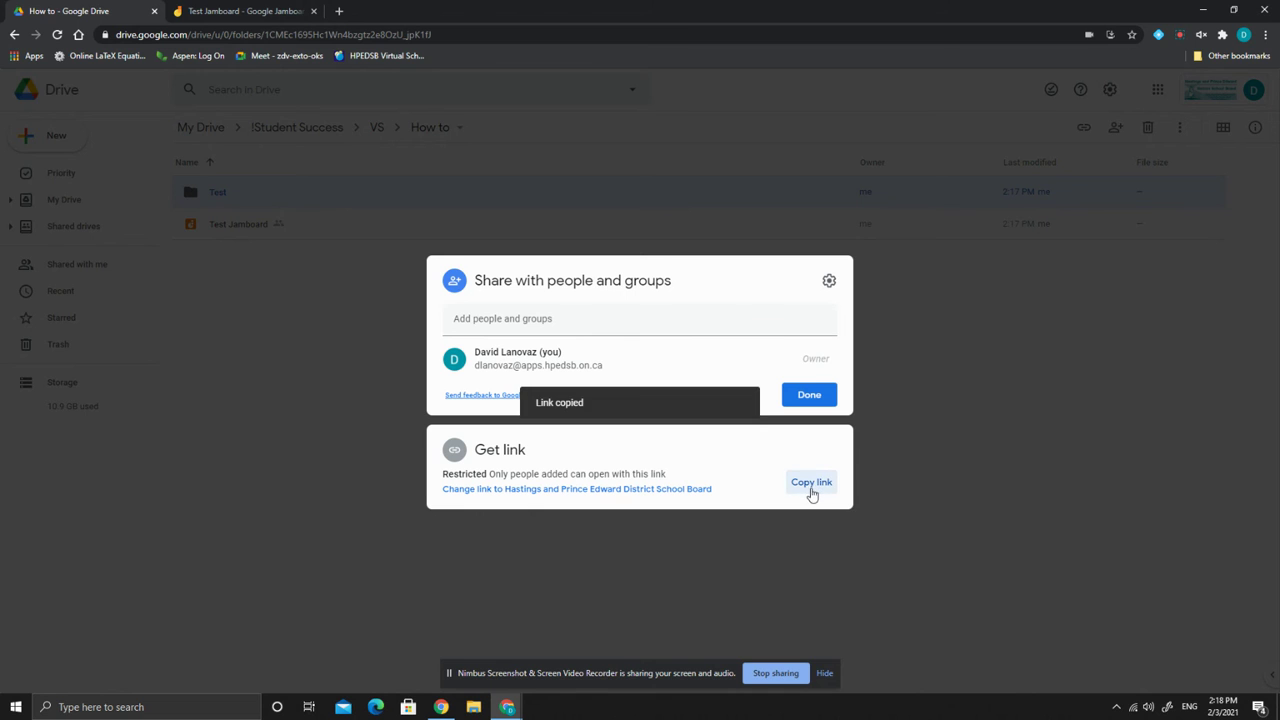
# Step: Set the Test folder's link access to Hastings and Prince Edward District School Board with the Editor role and finish sharing
pyautogui.click(585, 481)
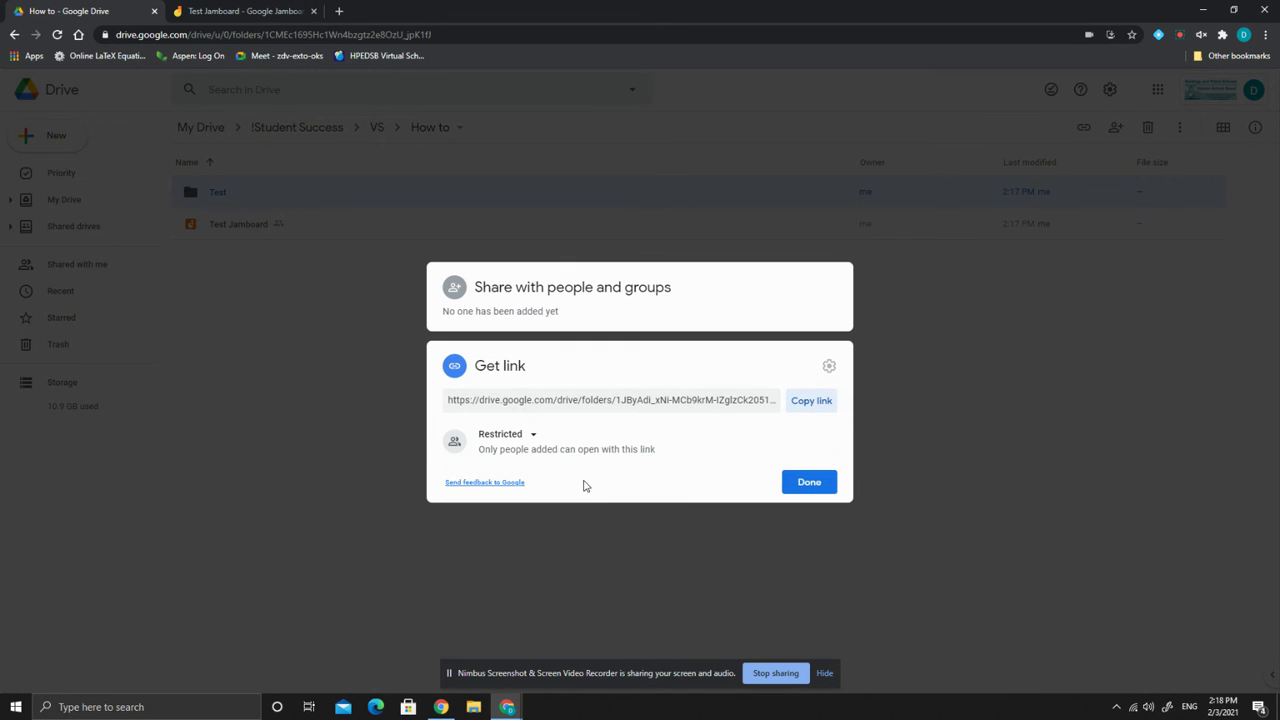
pyautogui.click(529, 440)
pyautogui.click(553, 519)
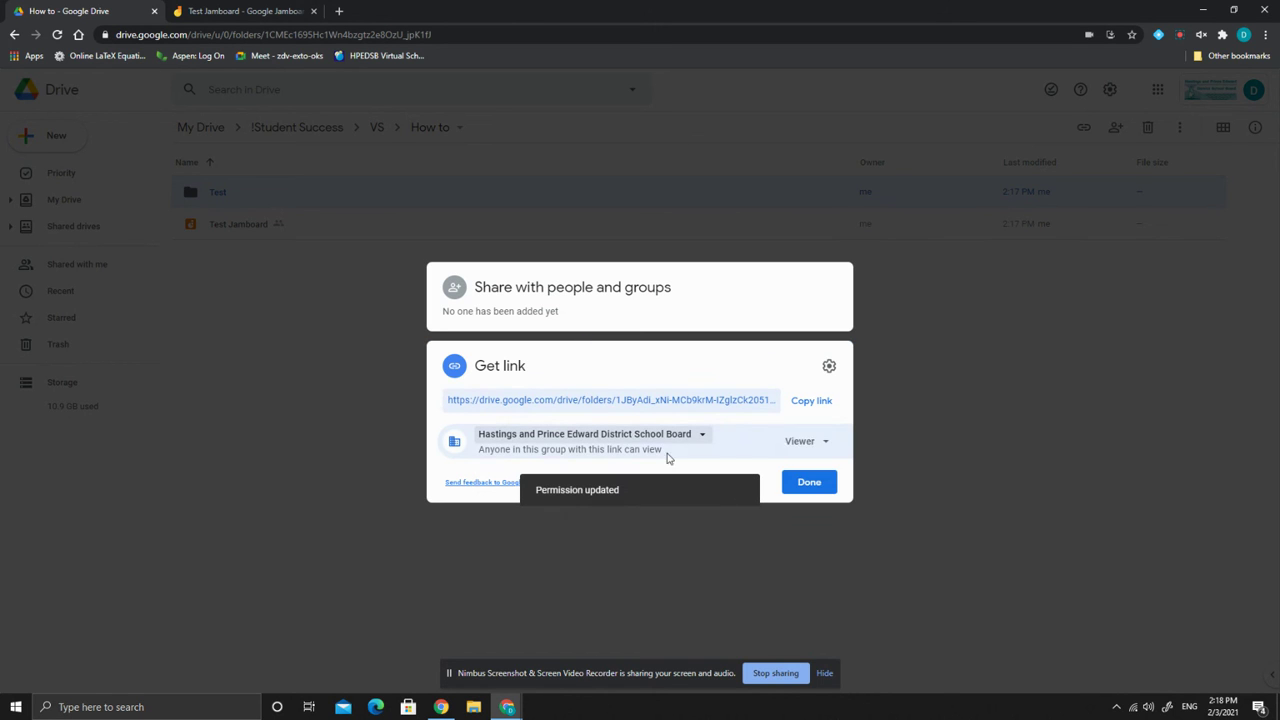
pyautogui.click(826, 444)
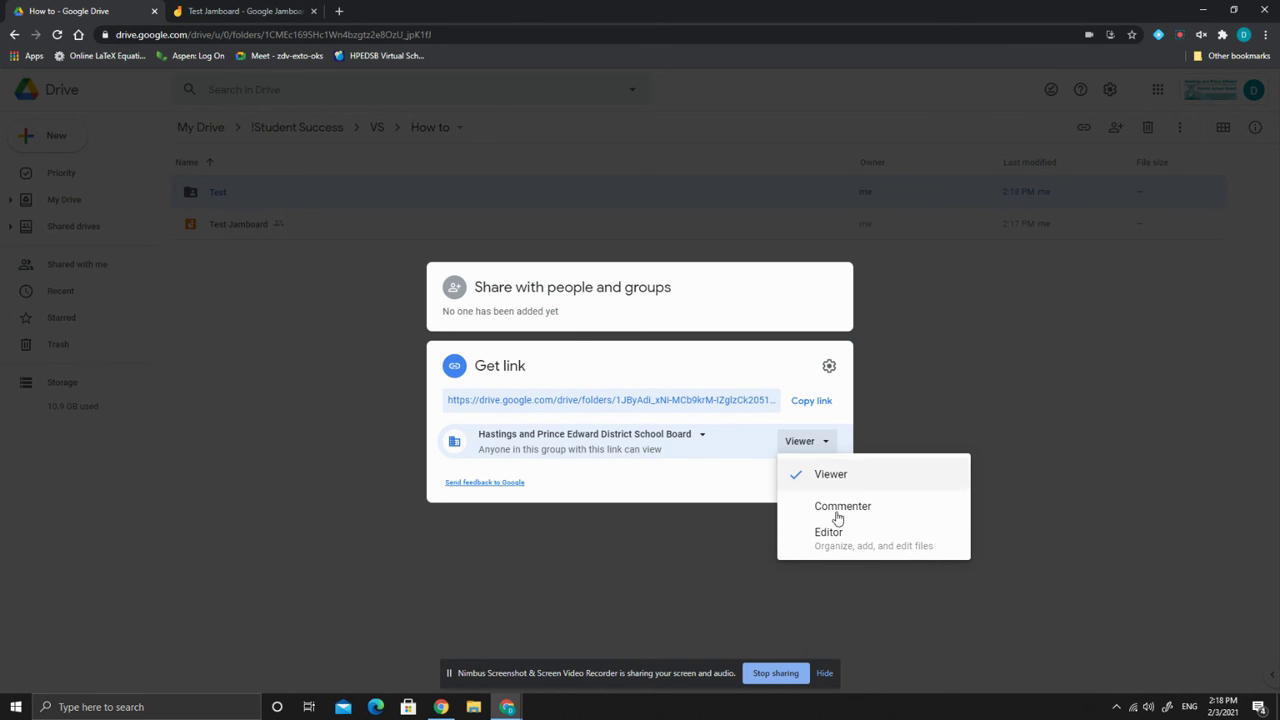
pyautogui.click(836, 542)
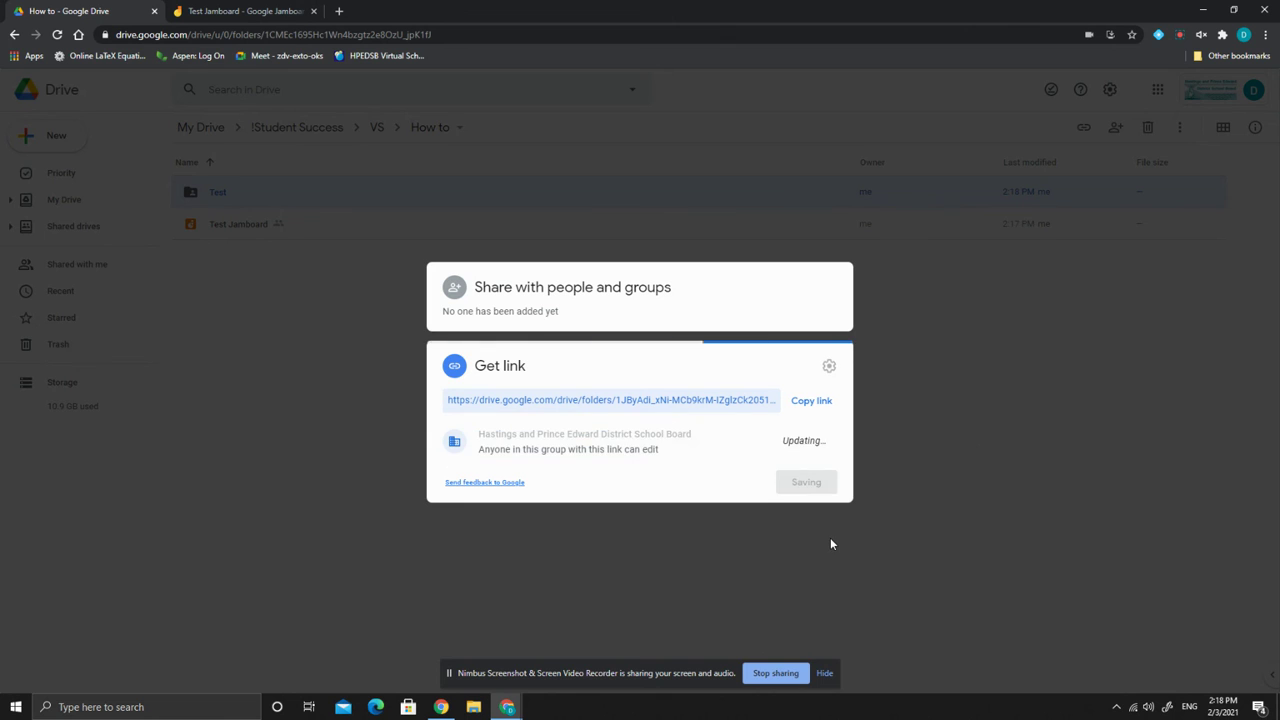
pyautogui.click(794, 487)
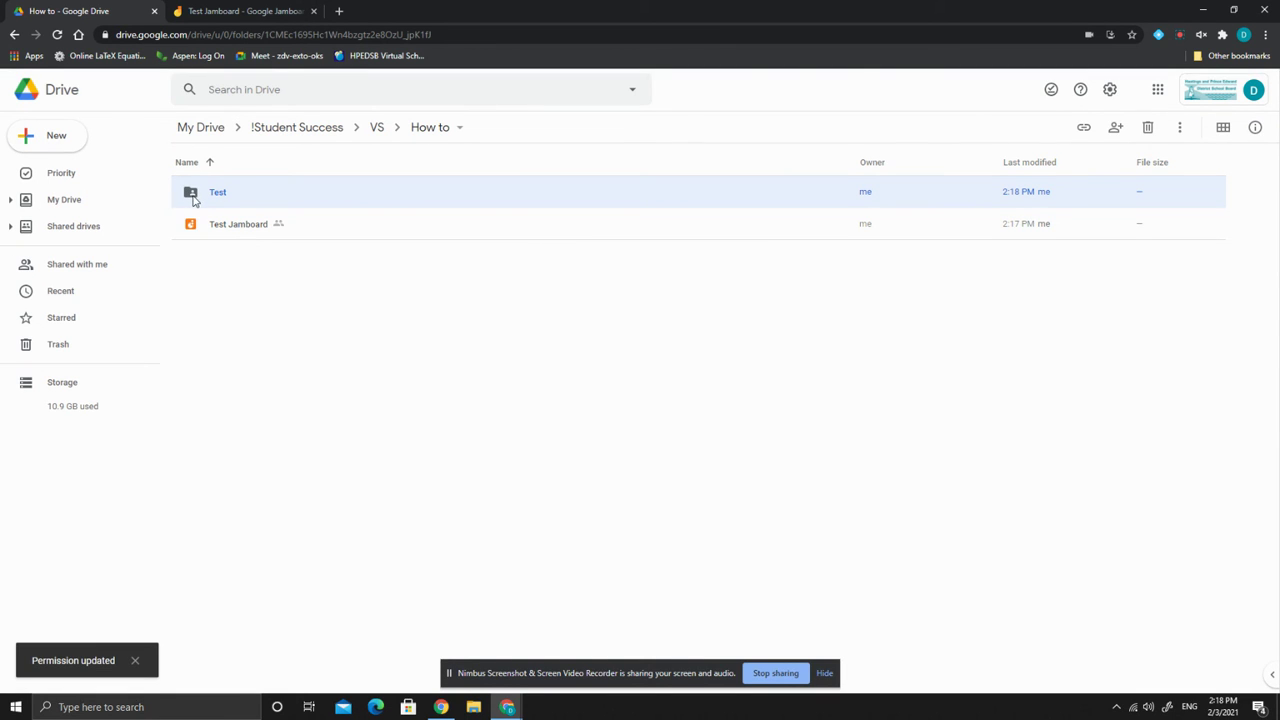
# Step: Open the Test folder and create a new Google Jamboard in it, shared with the same people as the folder
pyautogui.doubleClick(225, 199)
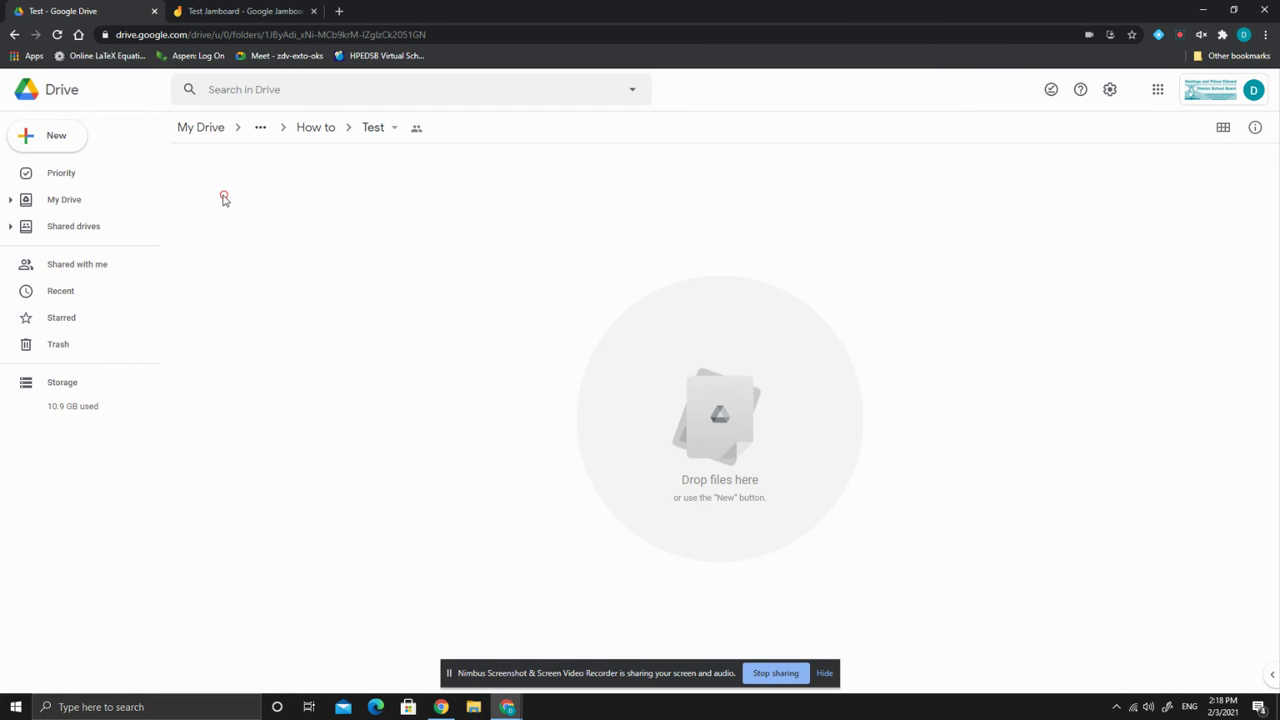
pyautogui.click(74, 143)
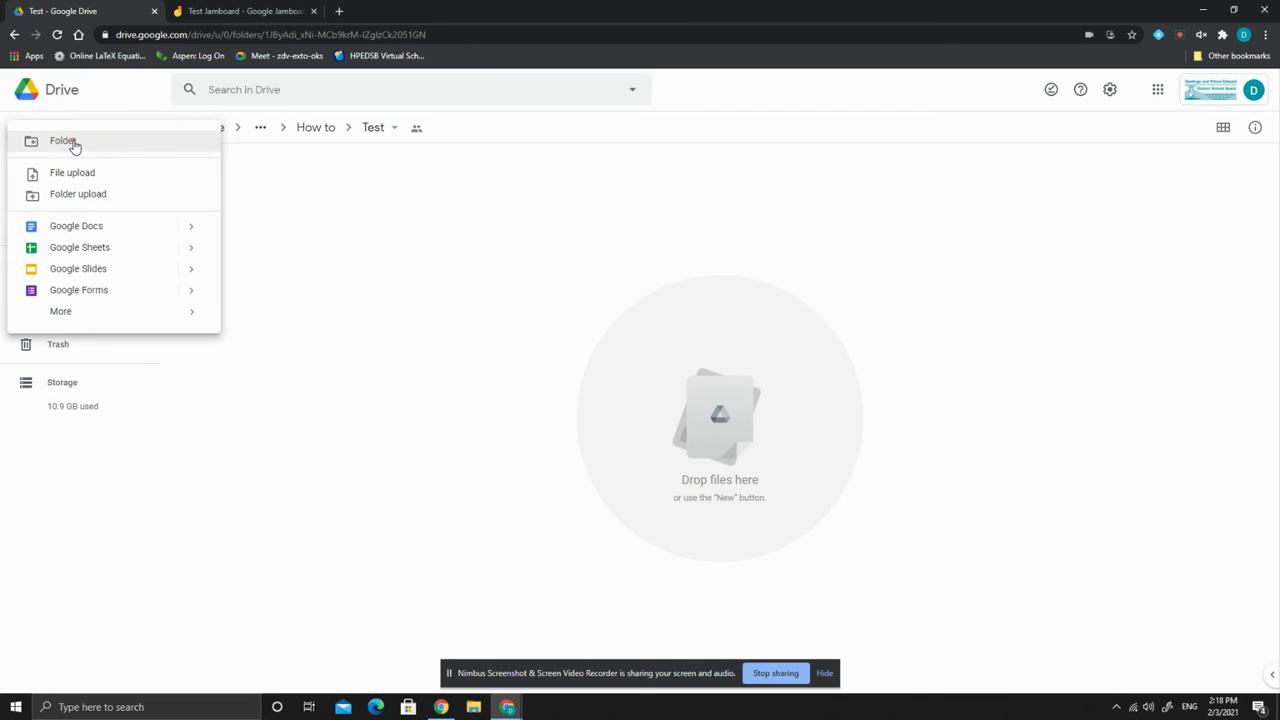
pyautogui.moveTo(80, 320)
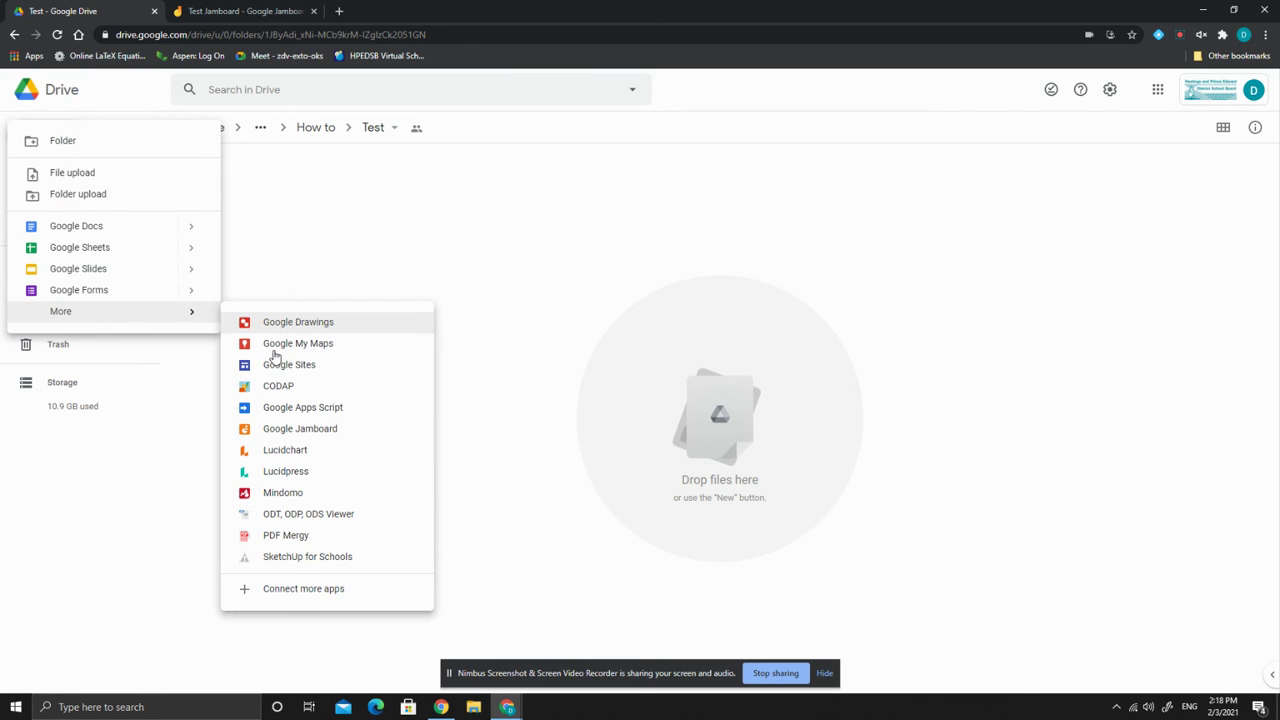
pyautogui.click(303, 428)
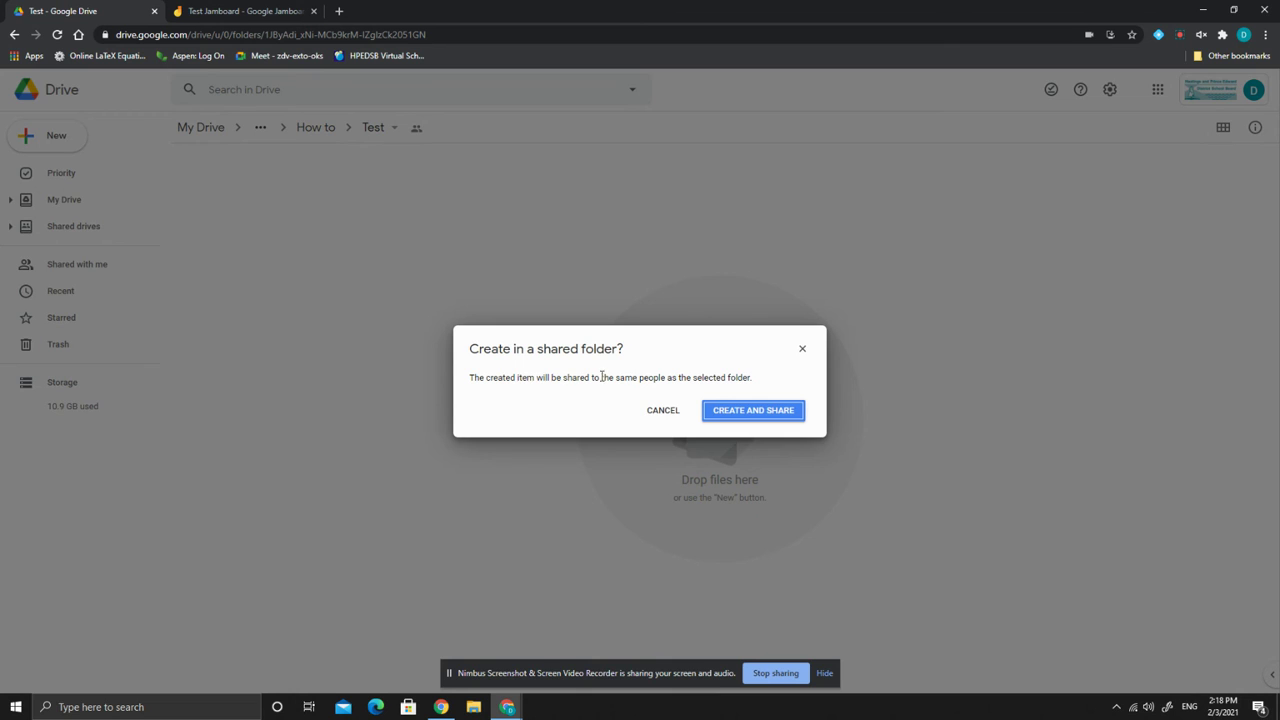
pyautogui.click(752, 412)
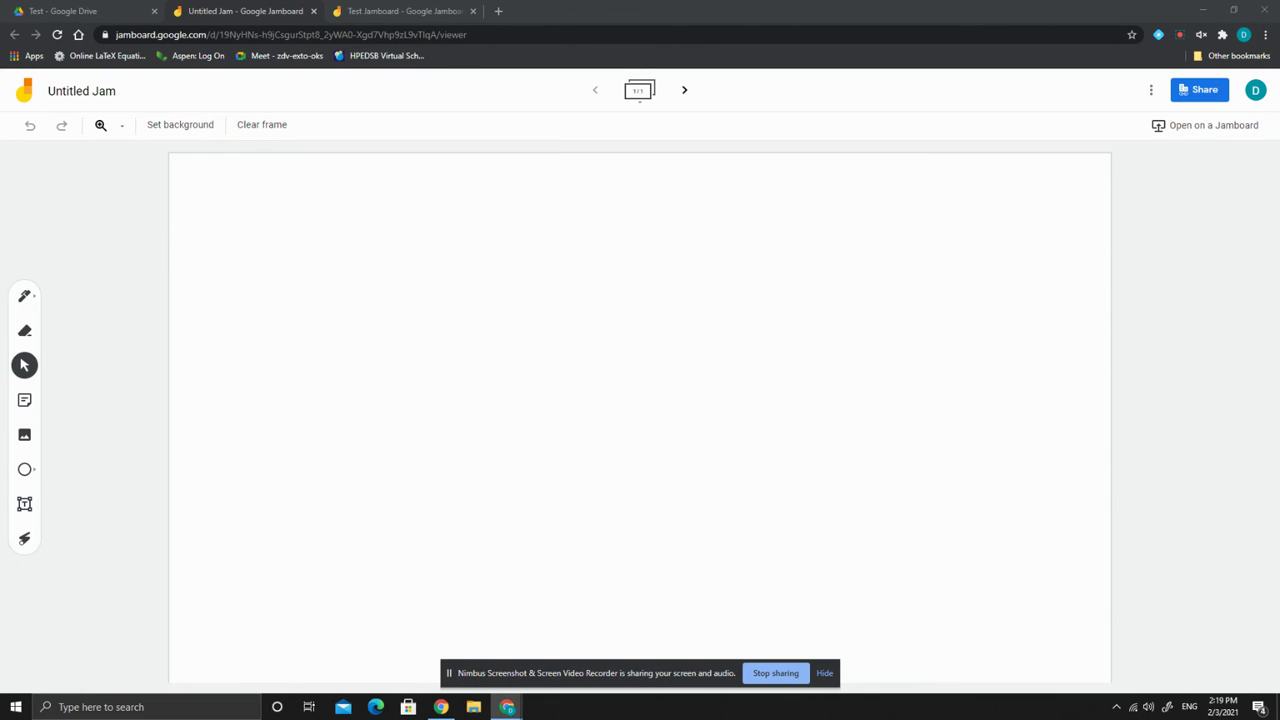
# Step: Switch to the Google Meet call, maximize its window, and open Test Jamboard from Drive as the meeting's whiteboard
pyautogui.moveTo(2, 74); pyautogui.dragTo(557, 32)
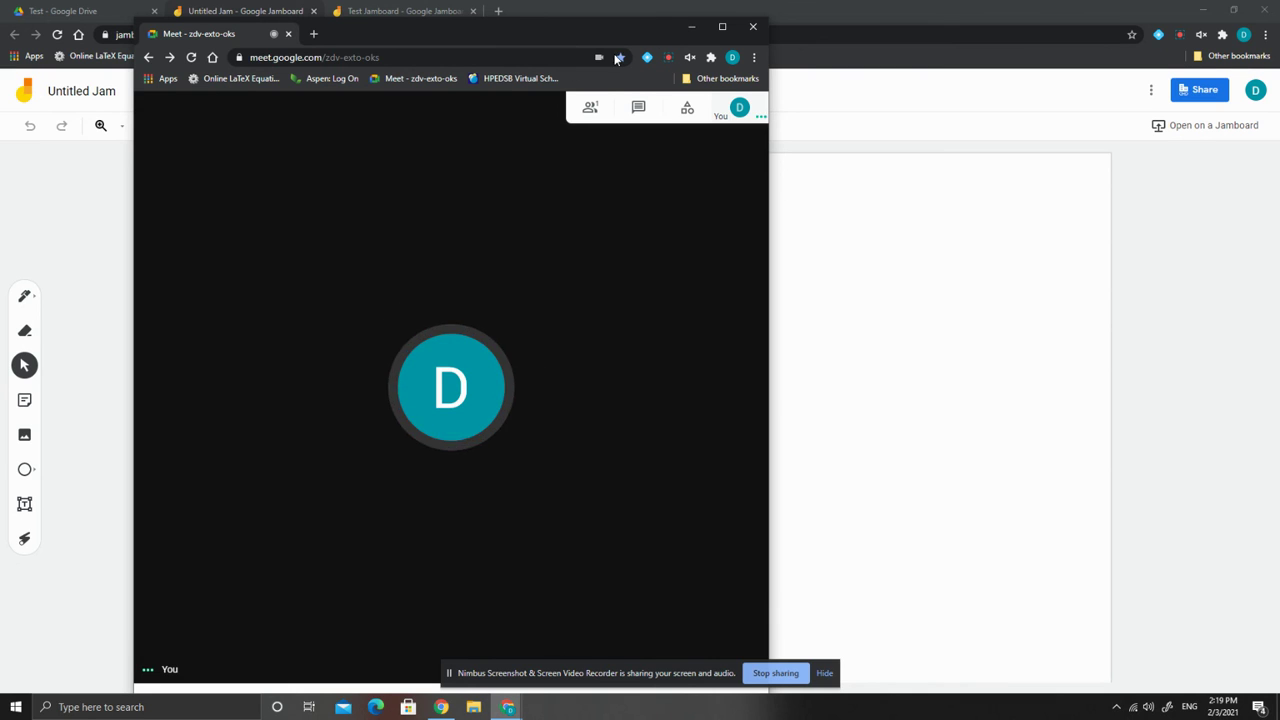
pyautogui.moveTo(654, 37); pyautogui.dragTo(978, 6)
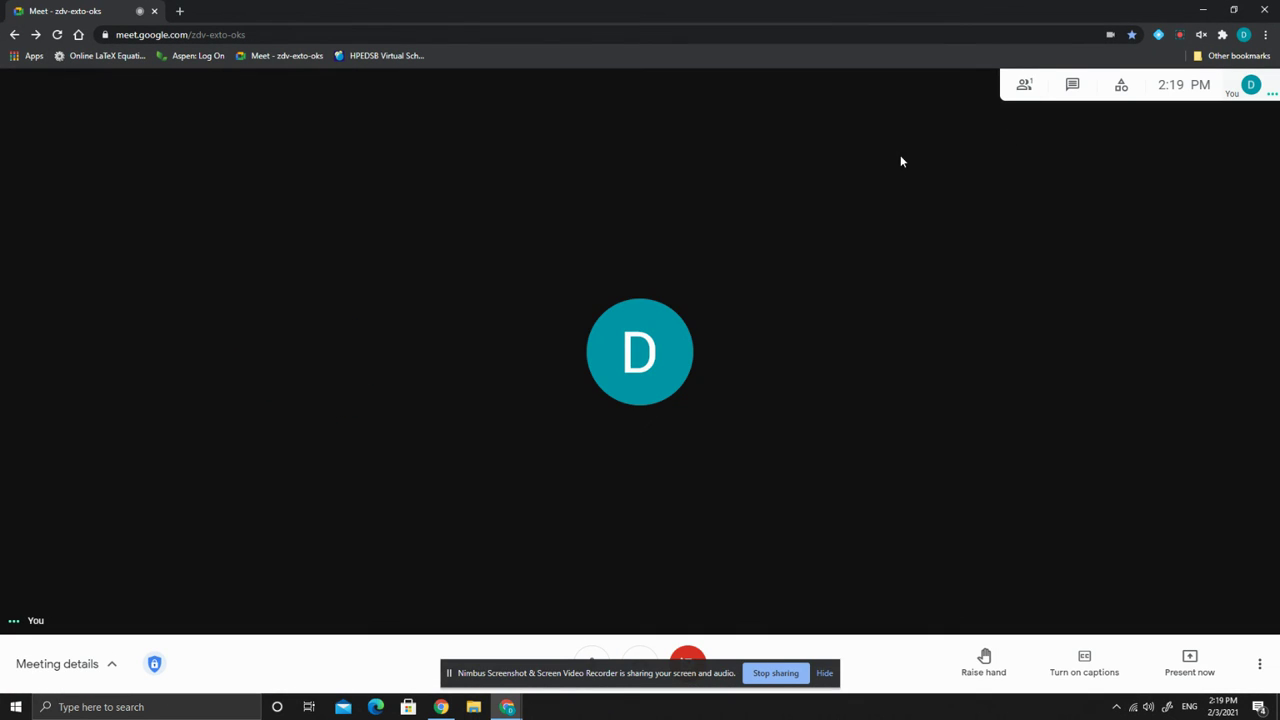
pyautogui.click(1261, 664)
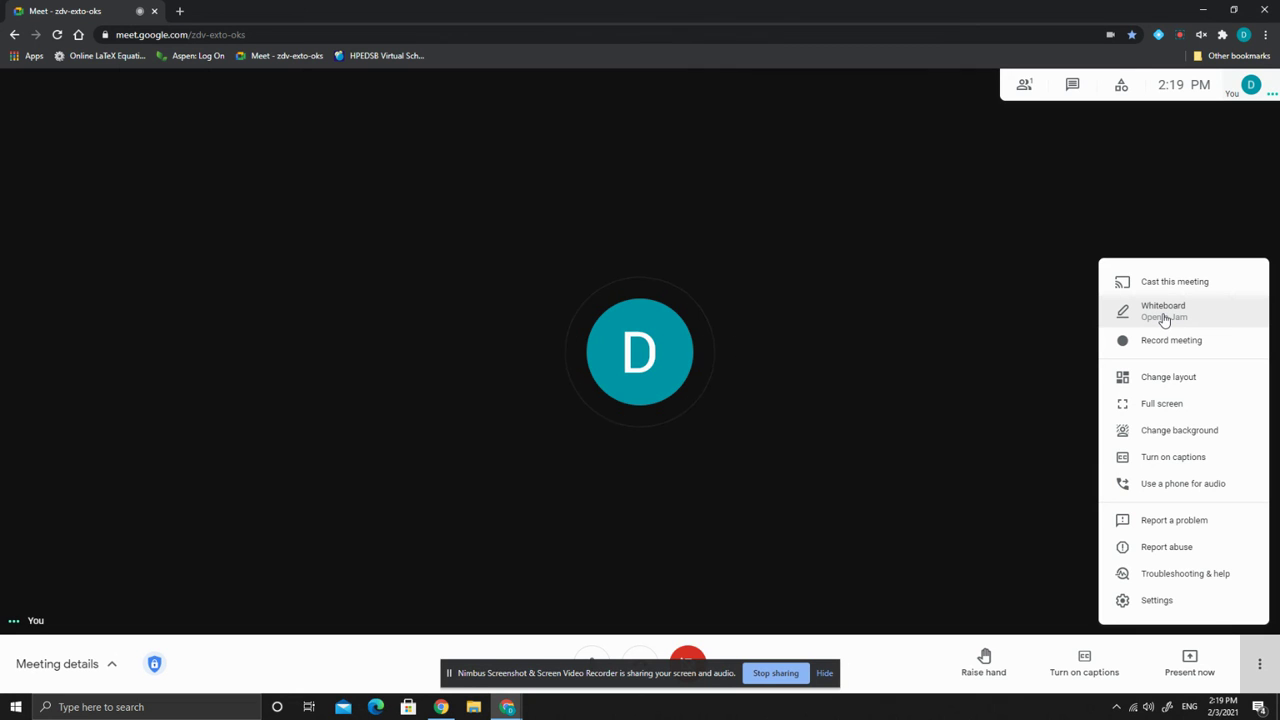
pyautogui.click(1163, 316)
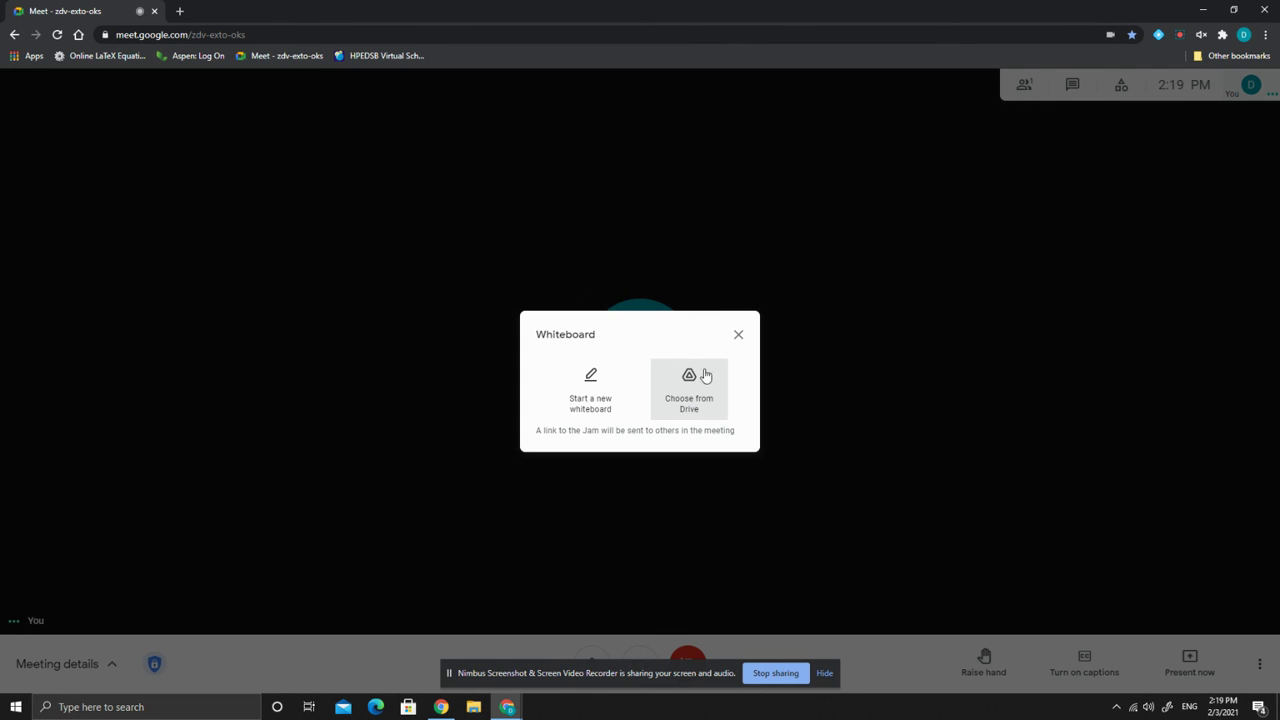
pyautogui.click(694, 403)
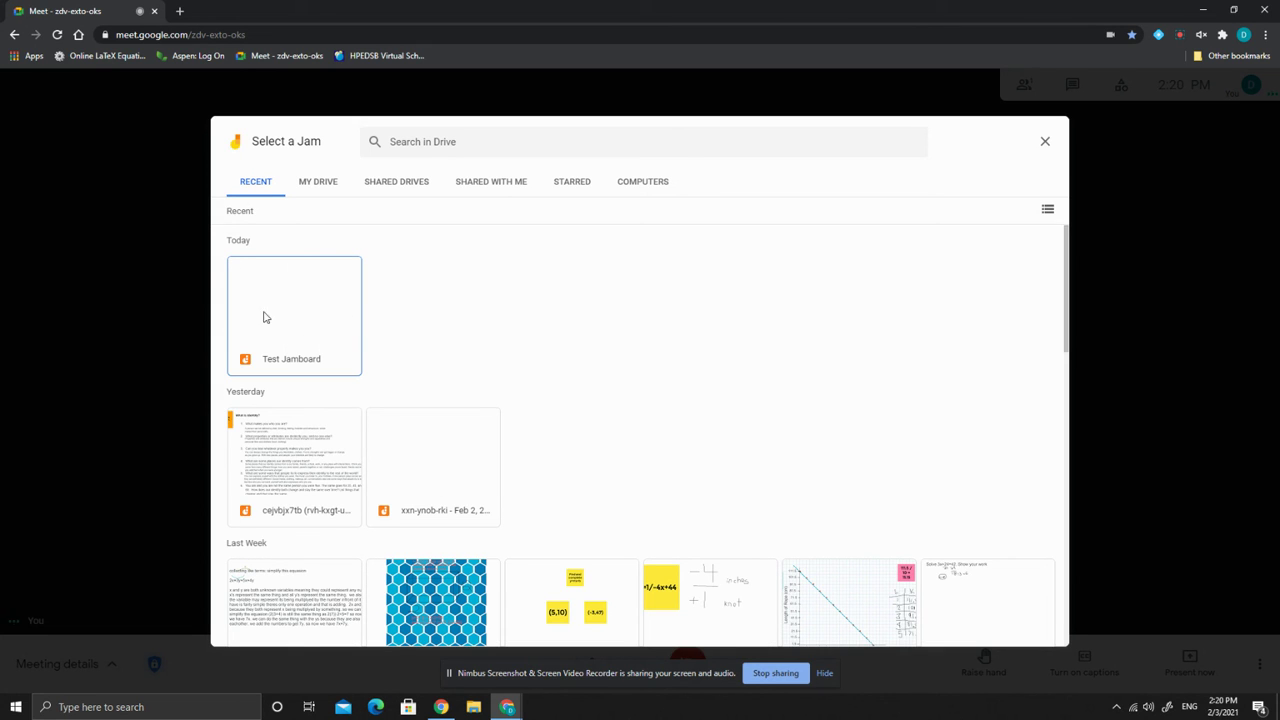
pyautogui.click(277, 314)
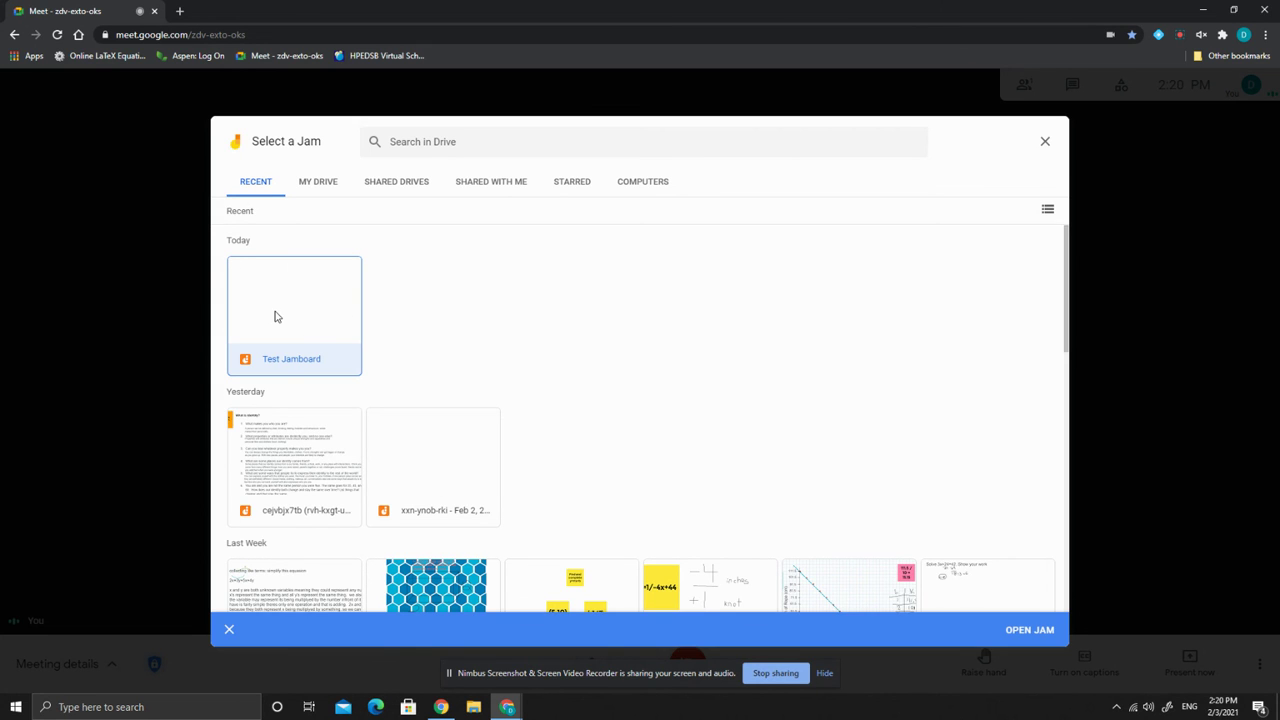
pyautogui.click(1031, 630)
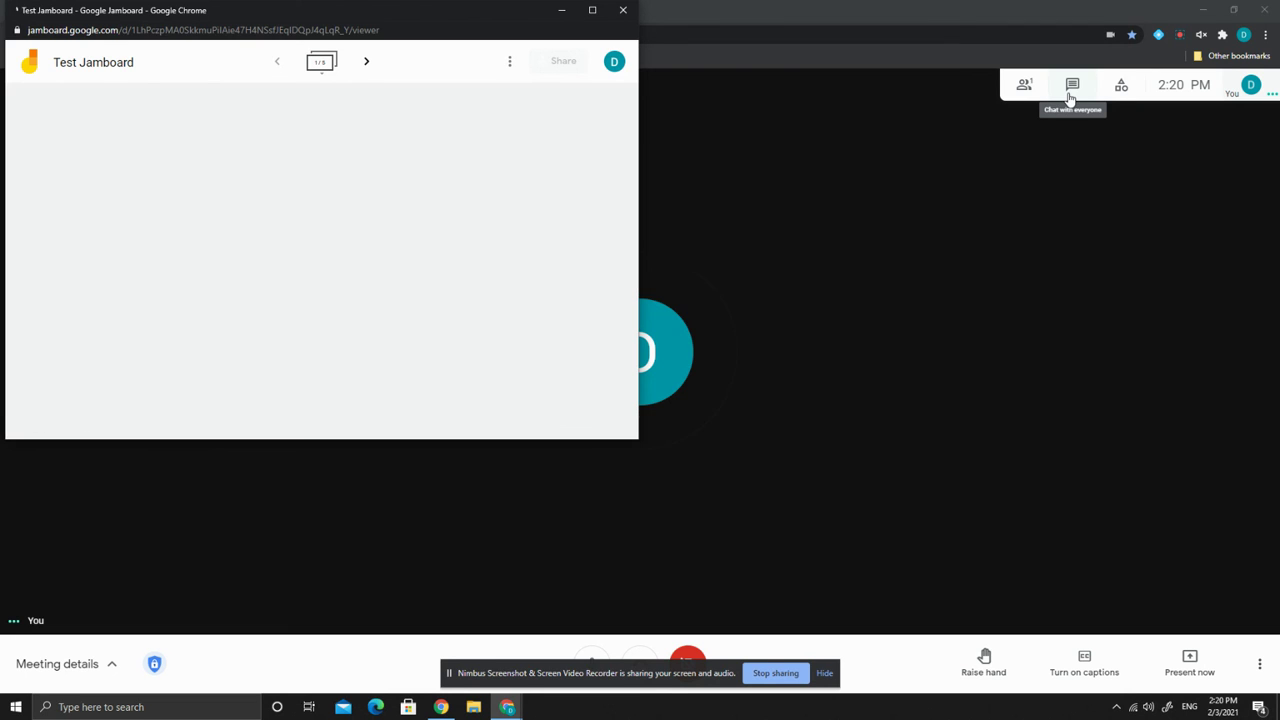
# Step: Open the meeting chat and highlight the message containing the shared Jam link
pyautogui.click(1070, 97)
pyautogui.click(1070, 97)
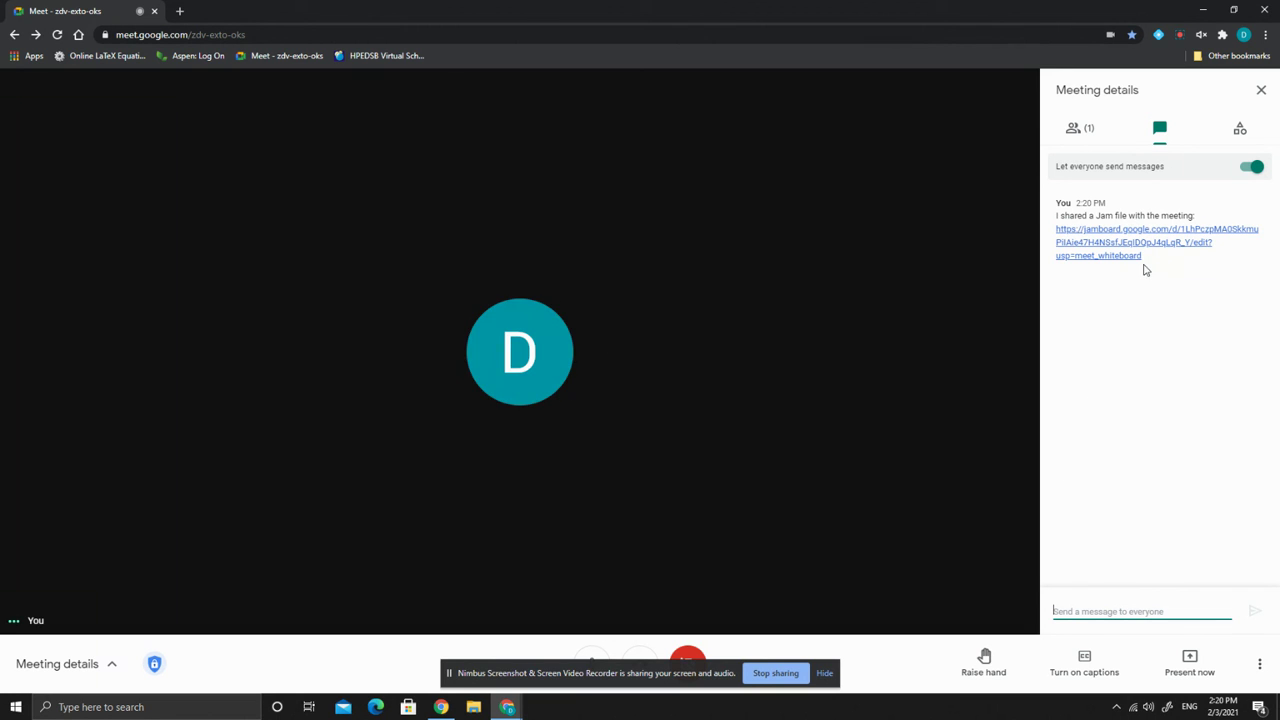
pyautogui.moveTo(1157, 260); pyautogui.dragTo(1055, 218)
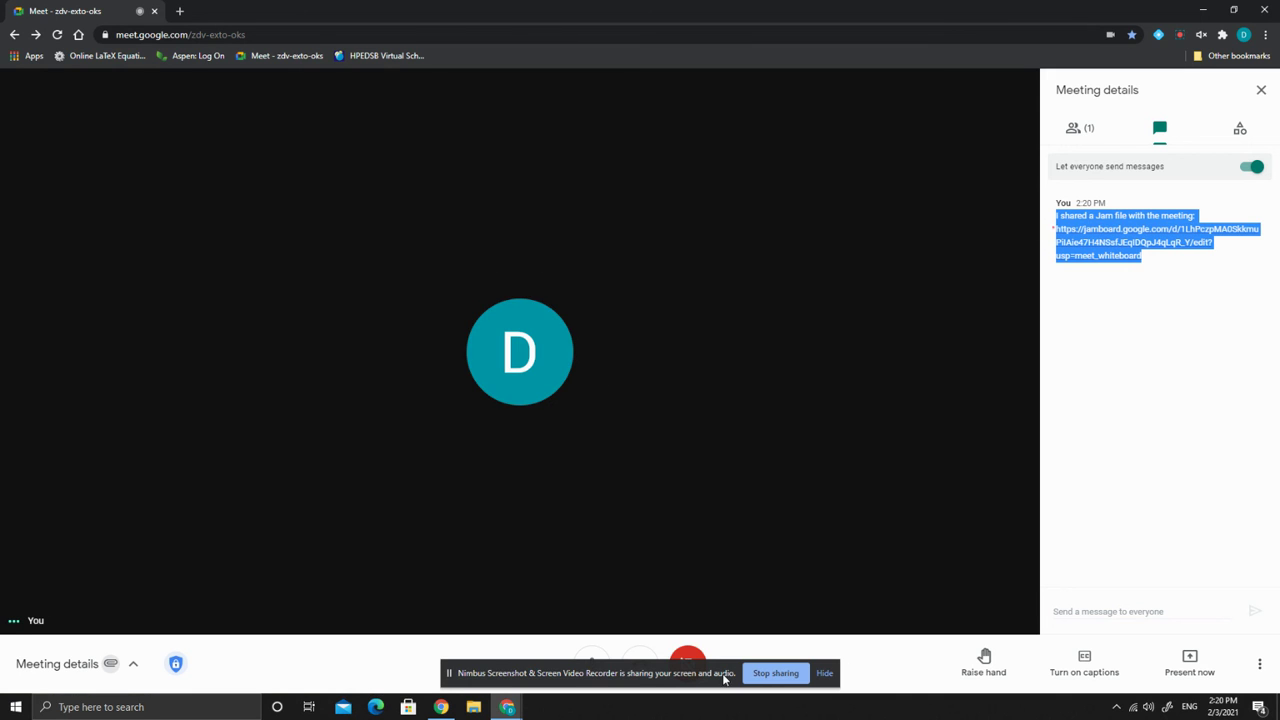